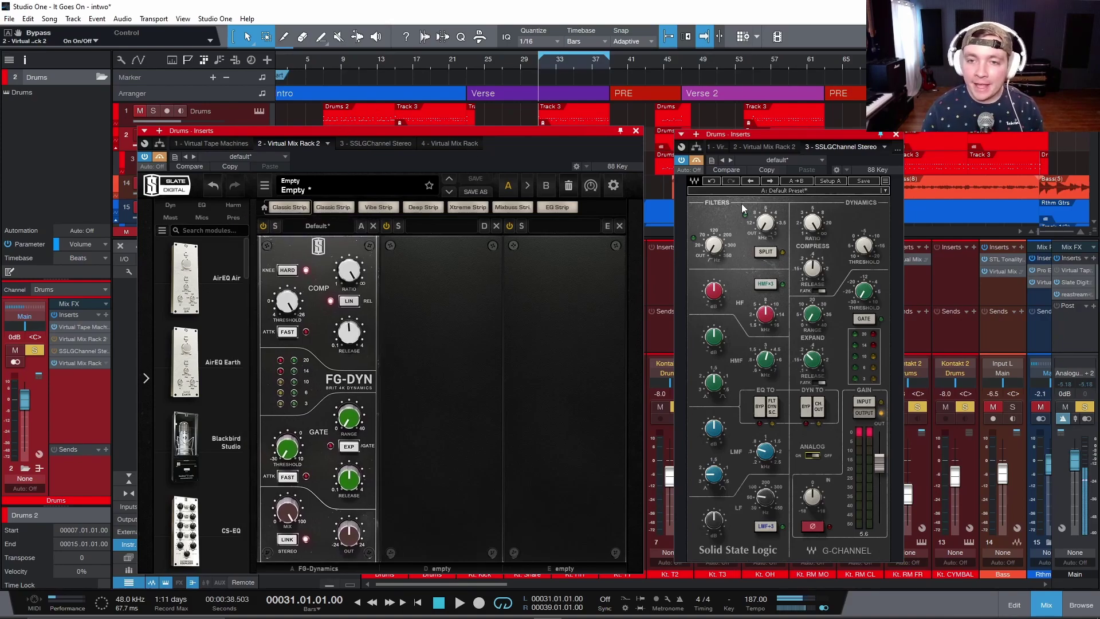
Shift the G-Channel window aside, then add the FG-S EQ module to the rack and remove it again
drag(754, 132, 752, 143)
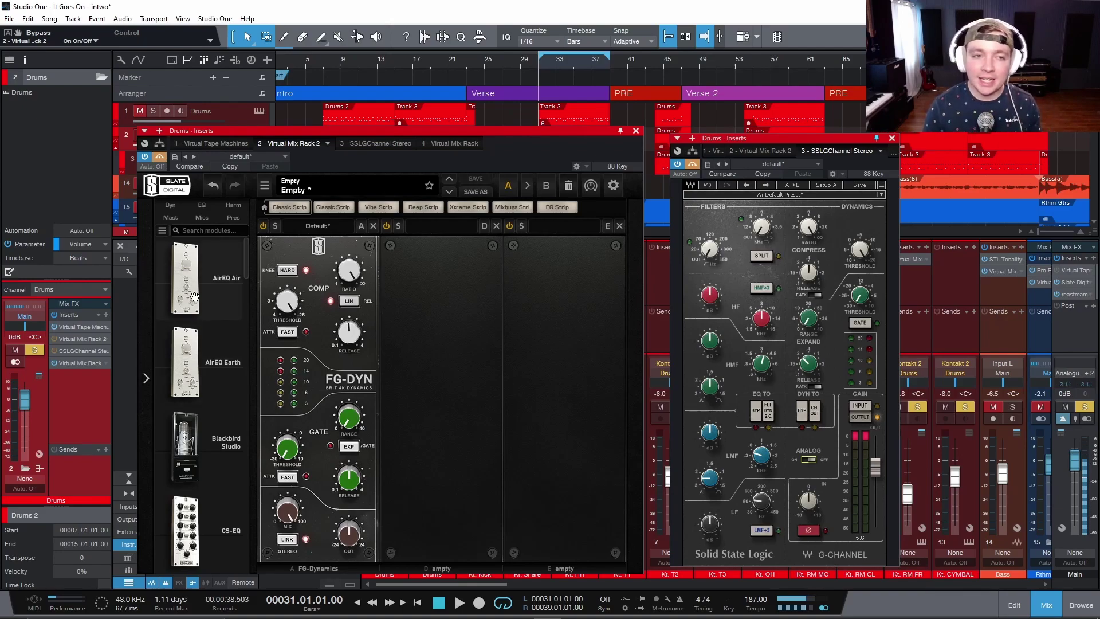
click(199, 204)
scroll(225, 471, down, 3)
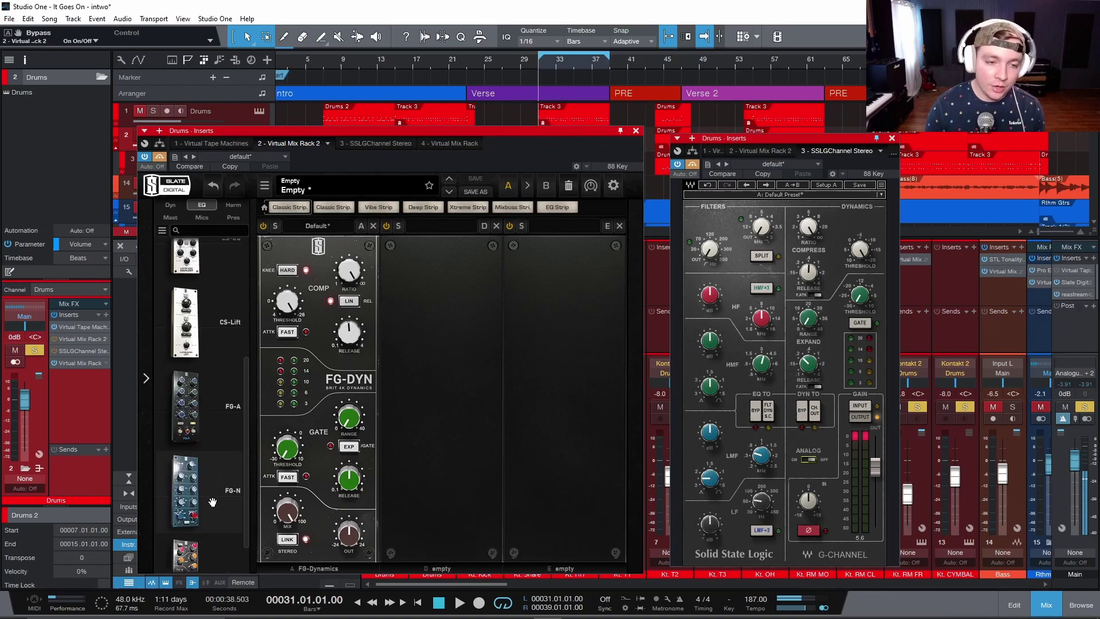
drag(192, 518, 369, 461)
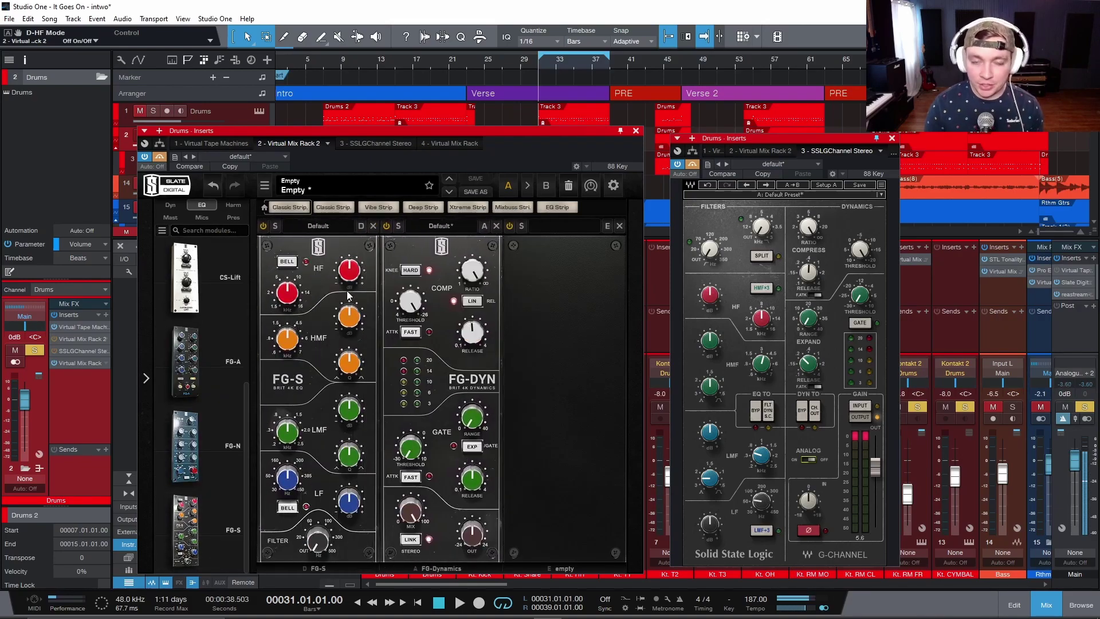
click(373, 226)
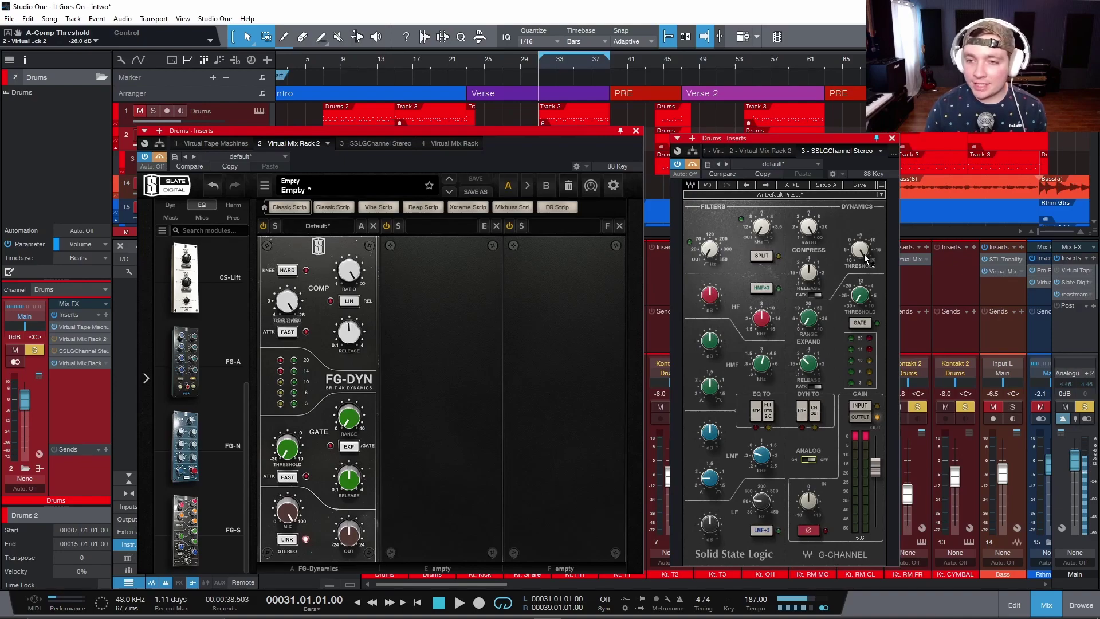
Raise the FG-Dynamics compressor threshold to about -17 dB and set its mix to 100 %
mouse_move(859, 249)
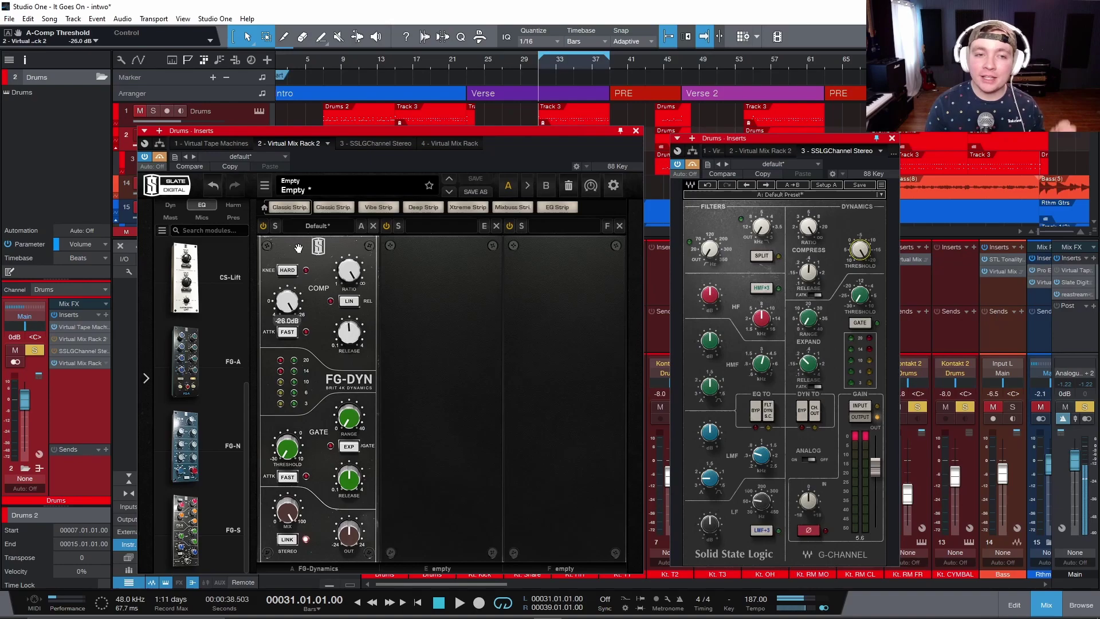
mouse_move(288, 309)
mouse_down()
mouse_move(270, 488)
mouse_move(283, 319)
mouse_up()
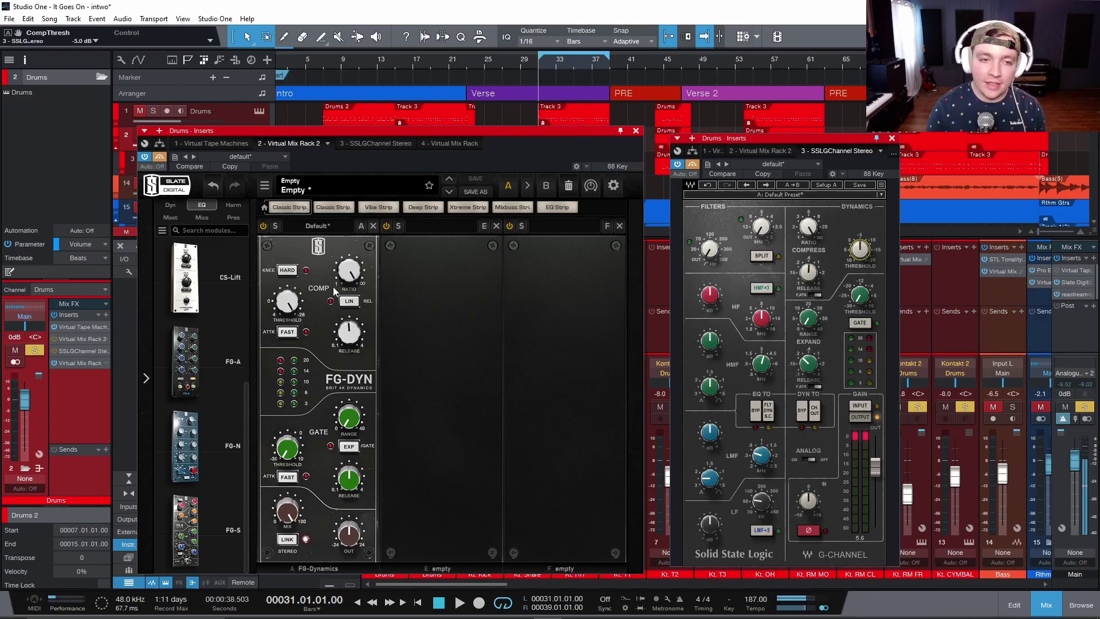
drag(287, 303, 307, 411)
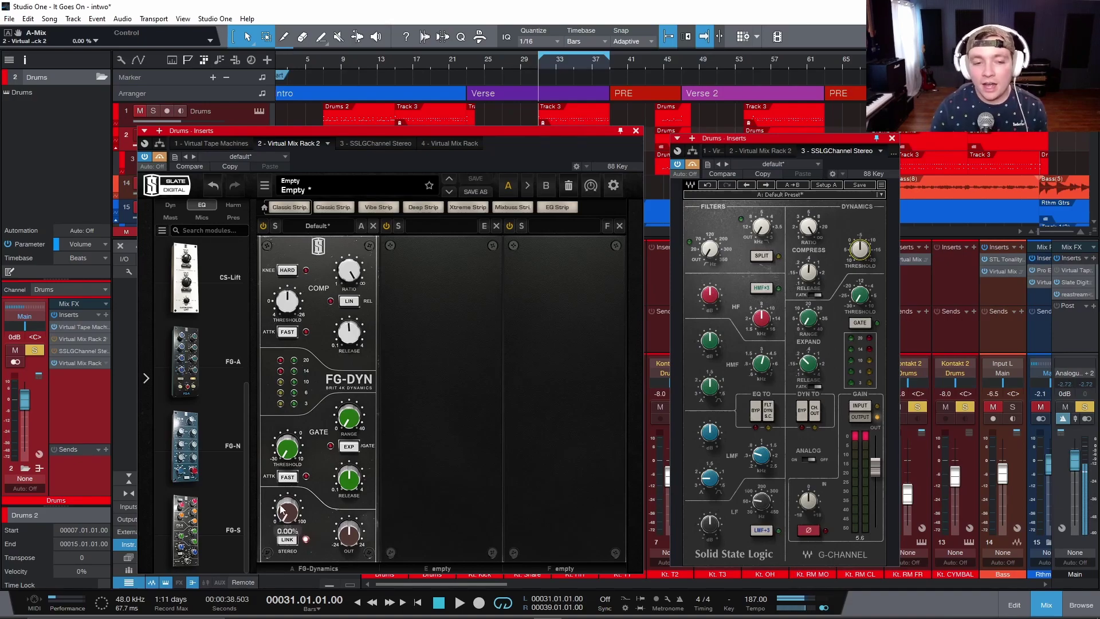
drag(280, 509, 288, 390)
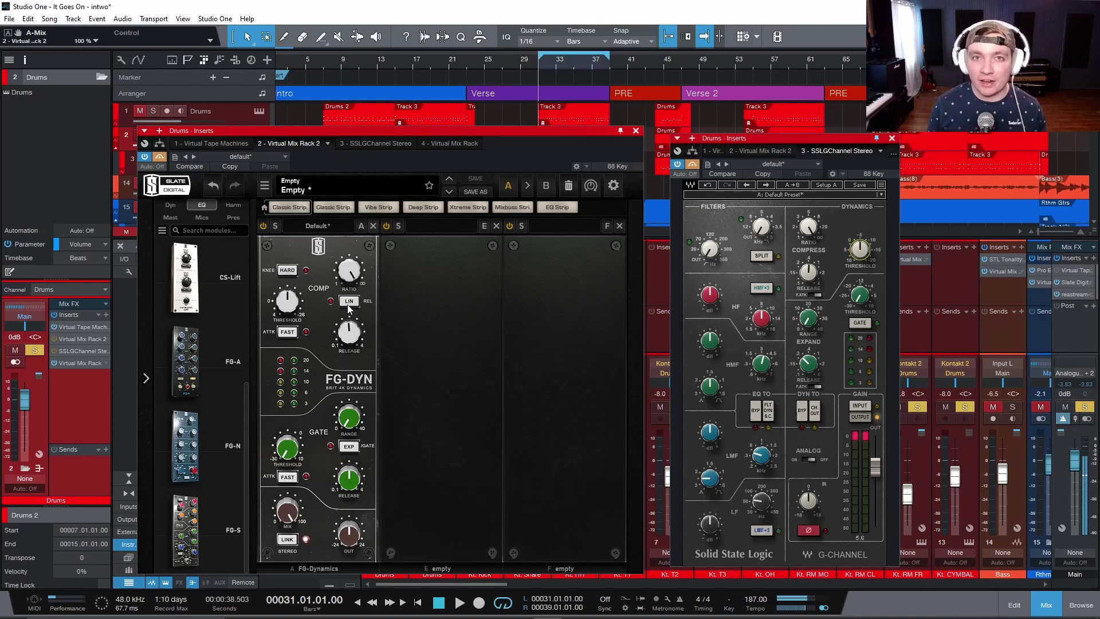
Flip through the Drums insert tabs: Virtual Tape Machines, FG-DYN rack, SSL G-Channel and Drum Buss Polish
click(221, 144)
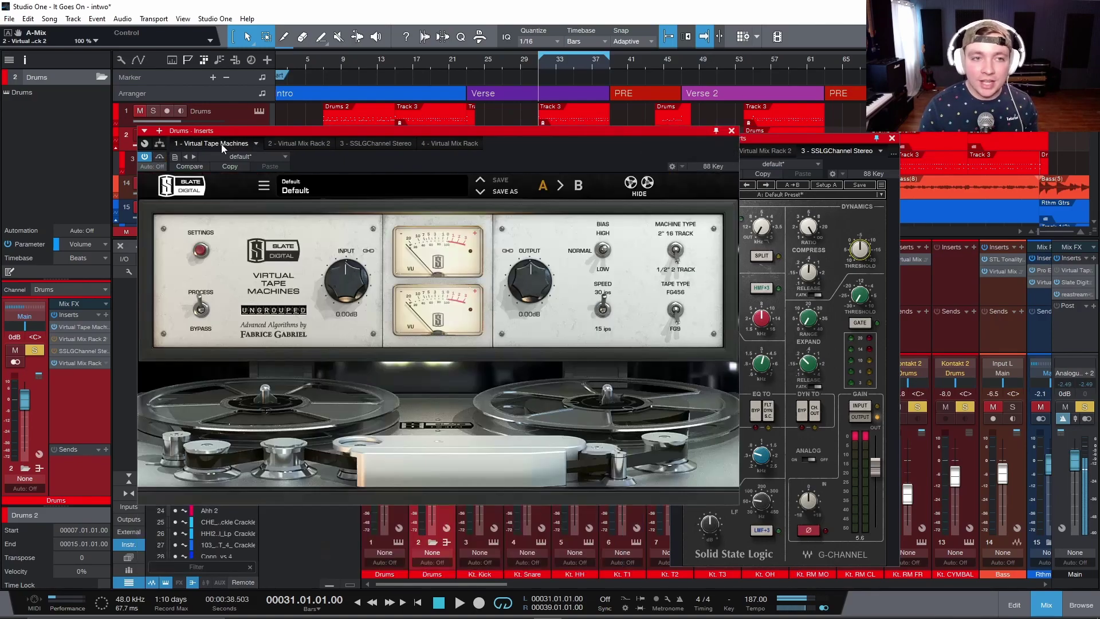
click(299, 144)
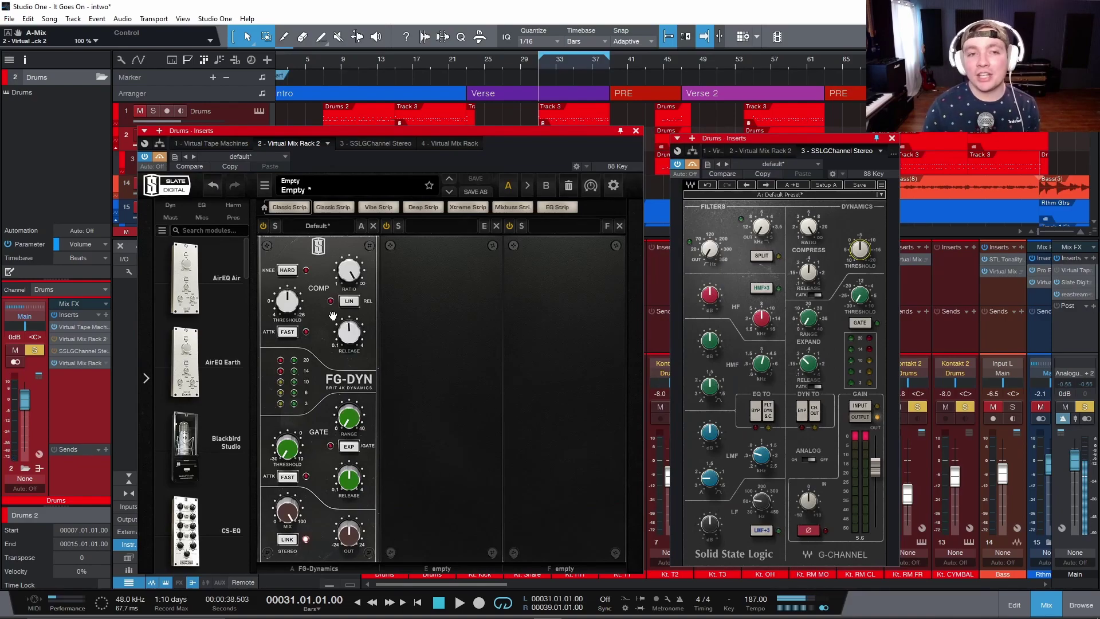
click(375, 144)
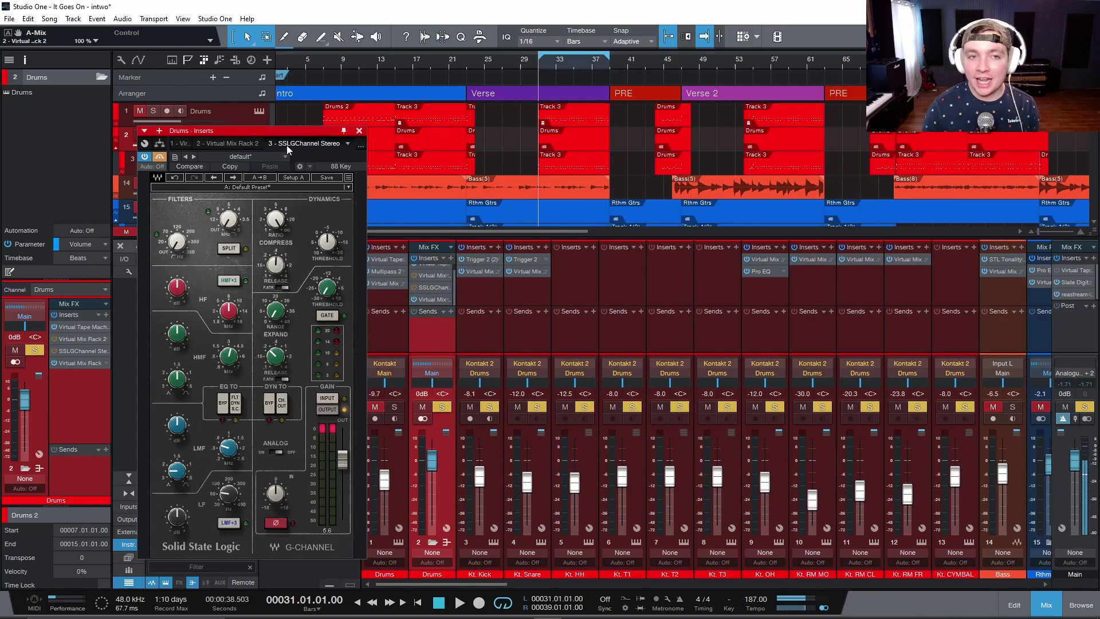
click(233, 143)
click(354, 143)
click(256, 144)
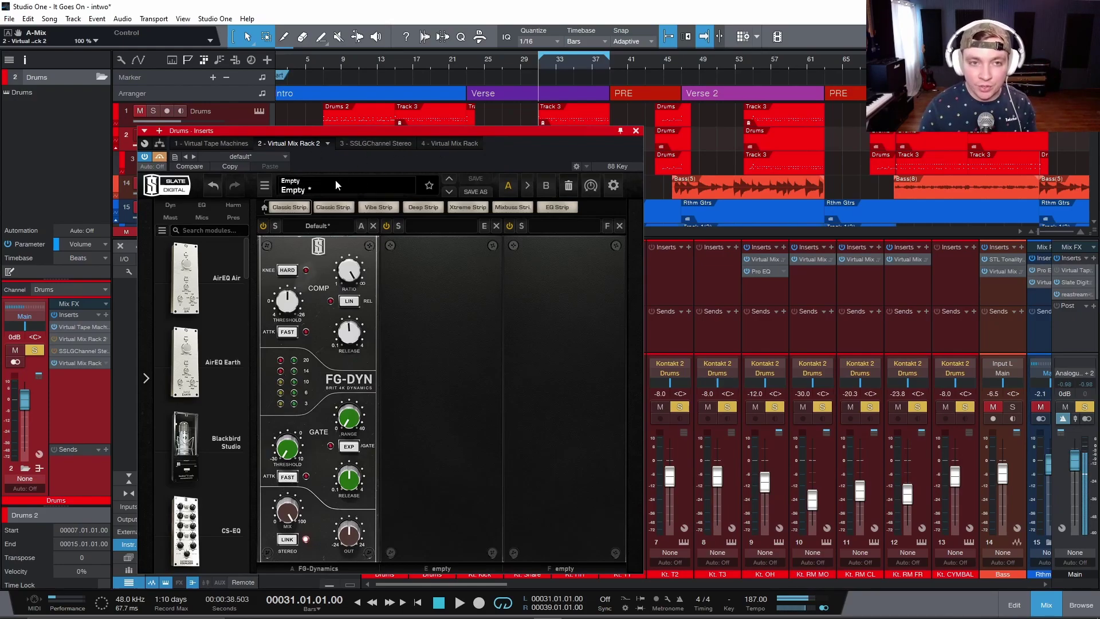
click(367, 144)
click(252, 144)
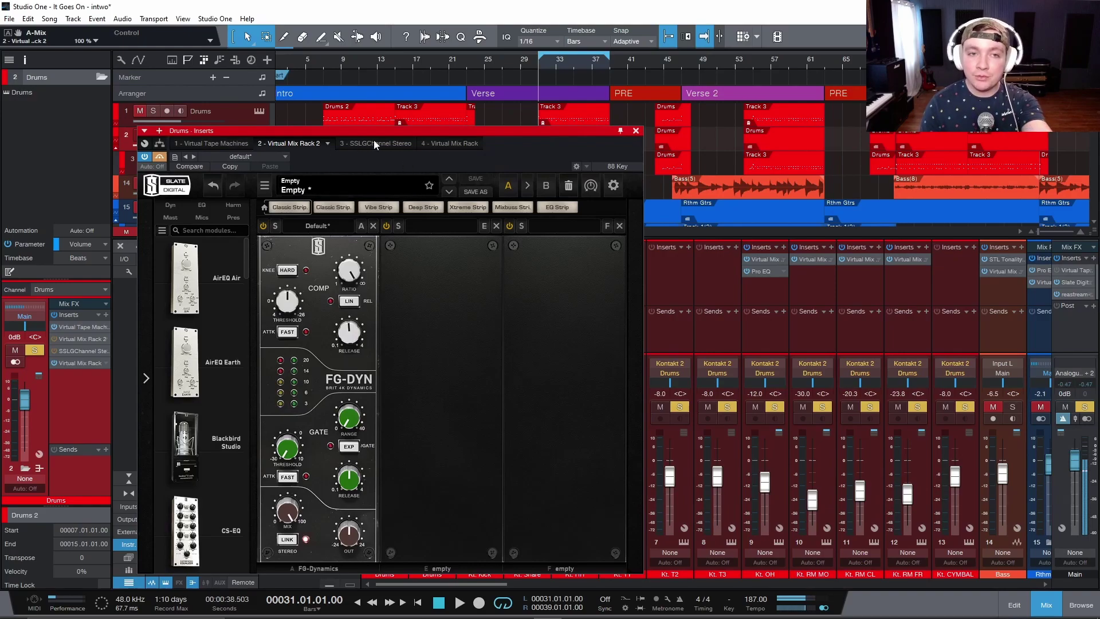
click(441, 144)
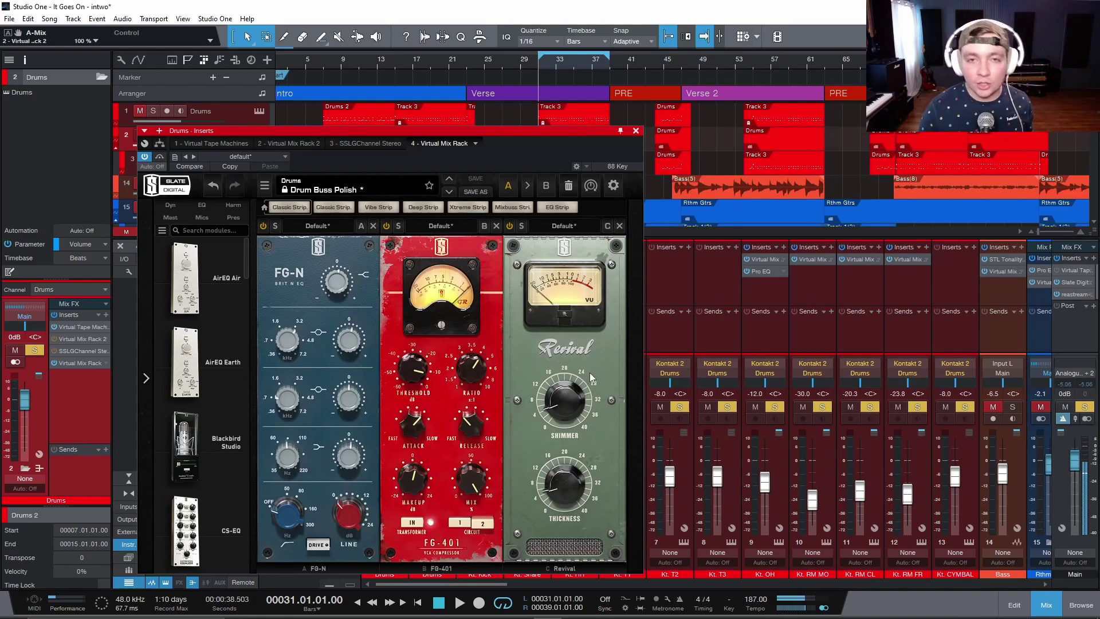
click(280, 143)
click(363, 143)
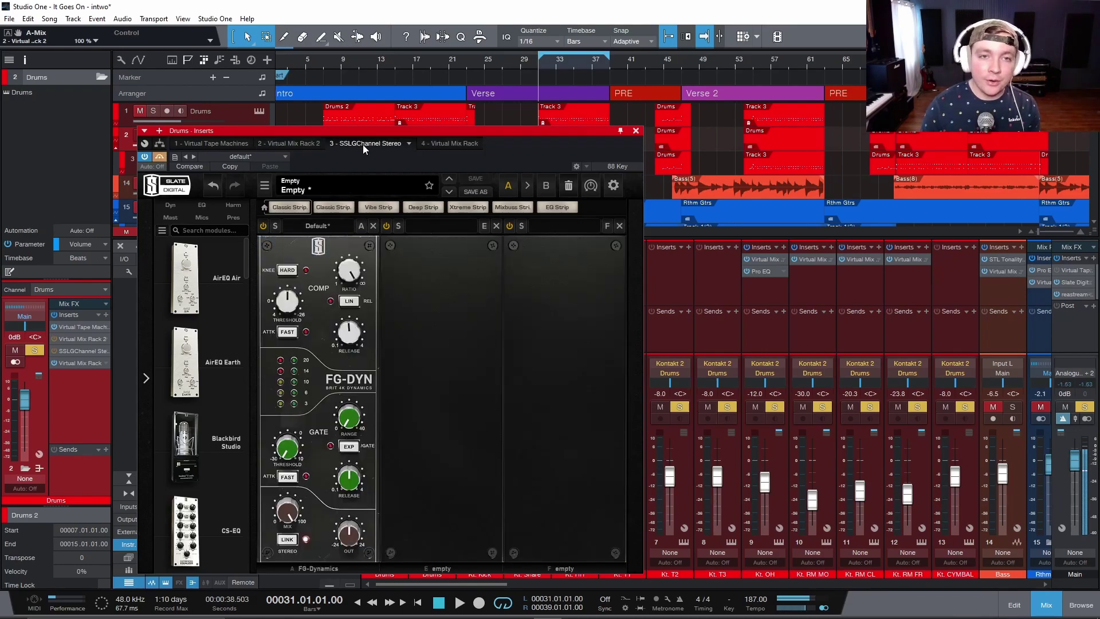
Place the G-Channel over the mixer's right side with the FG-DYN rack in a second window beside it
drag(308, 132, 783, 174)
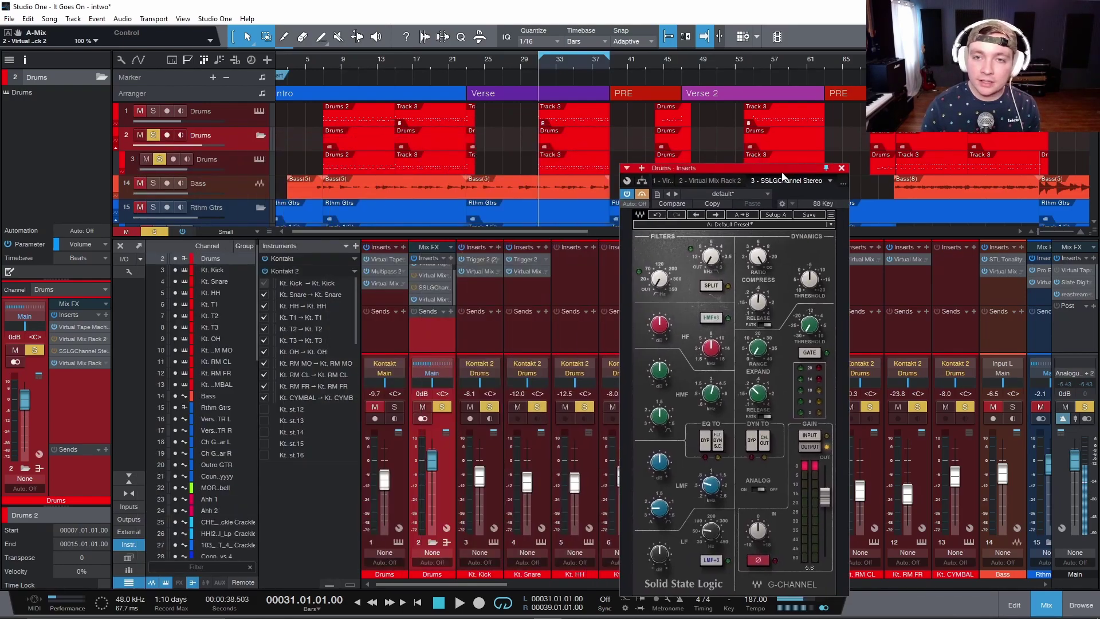
click(428, 276)
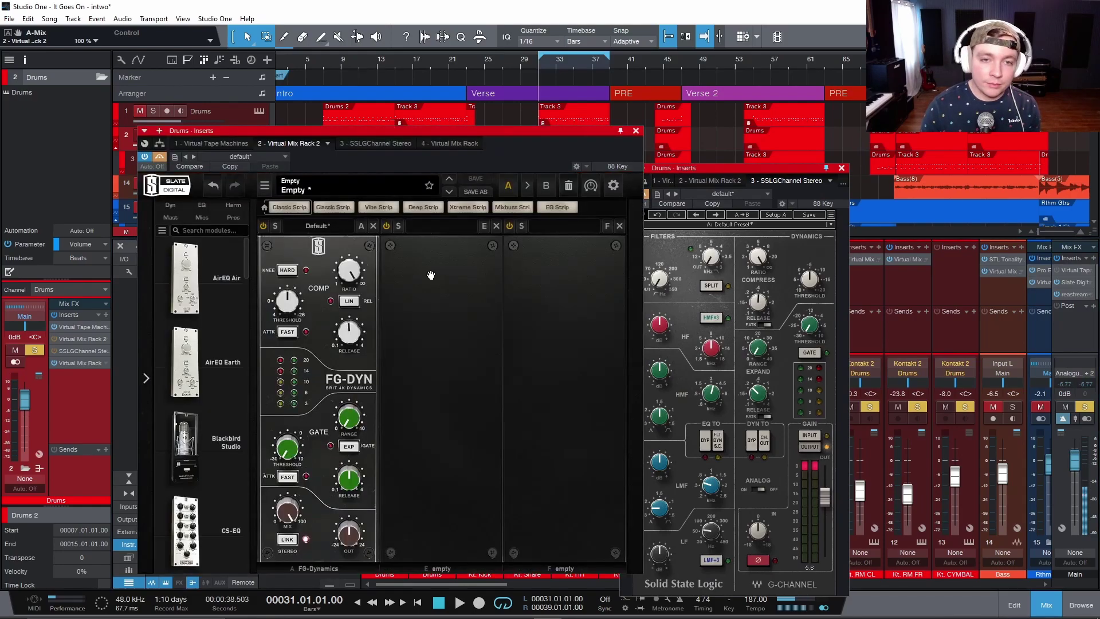
drag(350, 138, 331, 160)
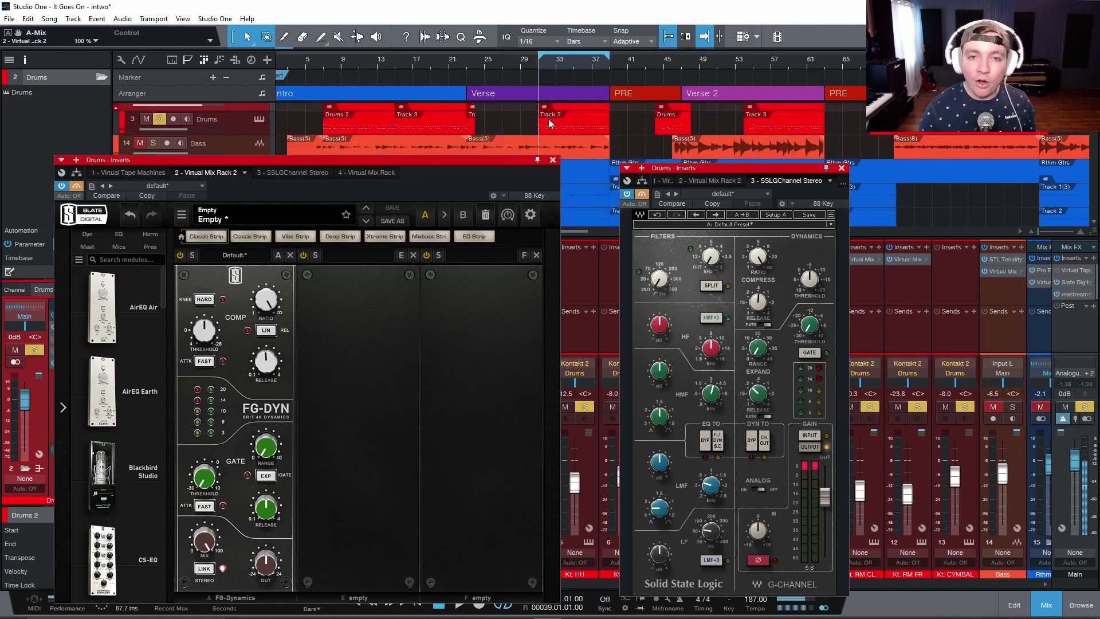
Play the song and set the thresholds: FG-DYN about -17.7 dB, G-Channel near -15.5
key(space)
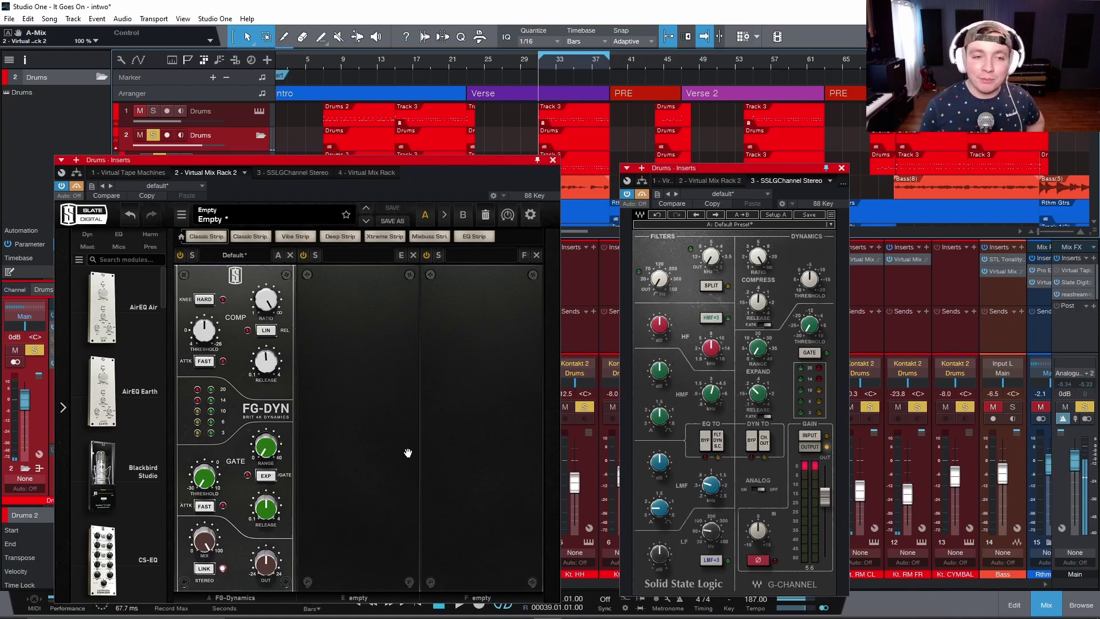
mouse_move(206, 326)
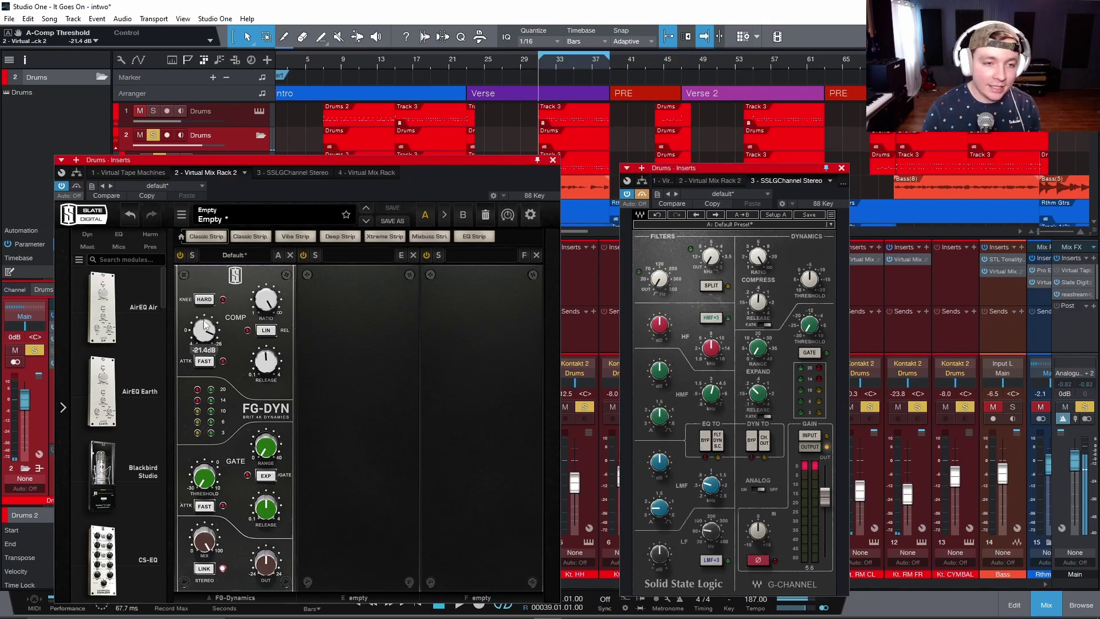
drag(205, 325, 222, 372)
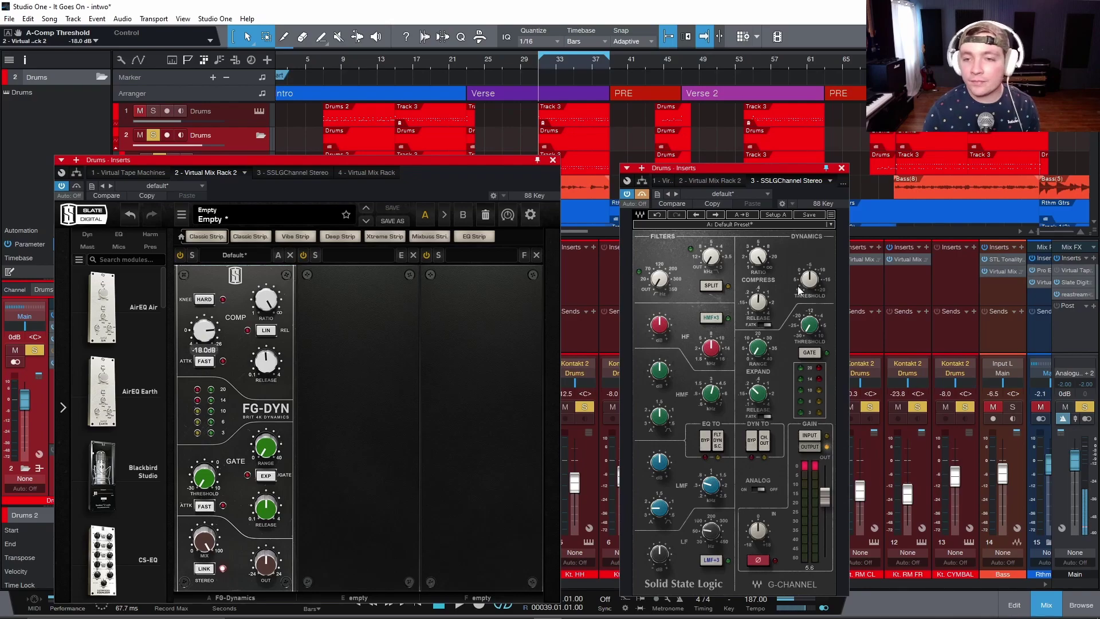
drag(808, 279, 808, 263)
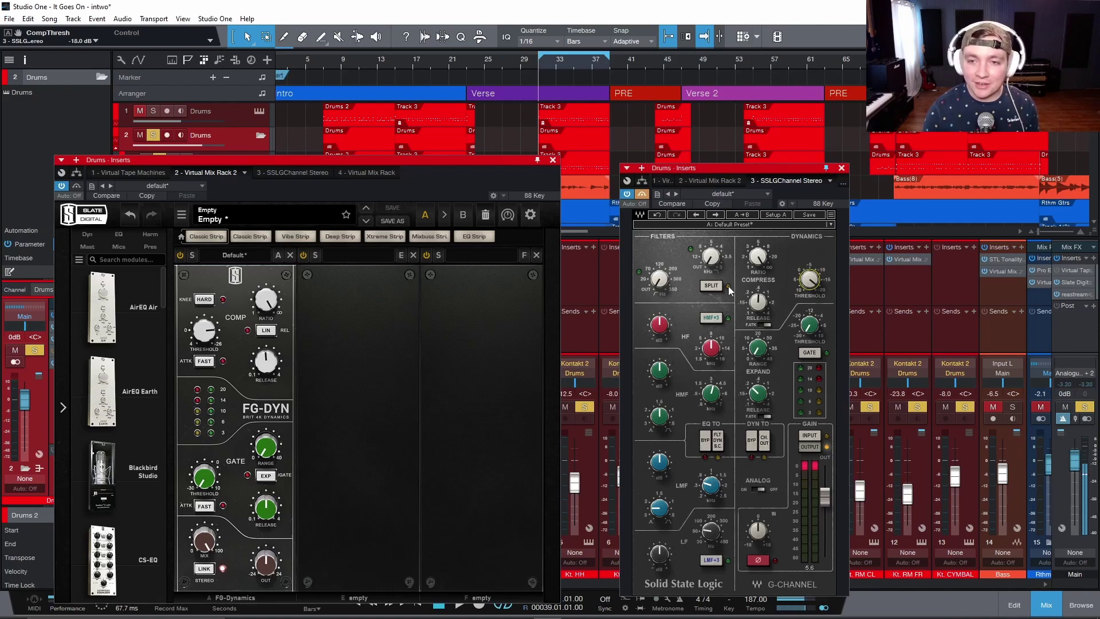
Set the G-Channel compressor ratio to 5.1 and the FG-DYN ratio near 6.1
drag(762, 259, 762, 243)
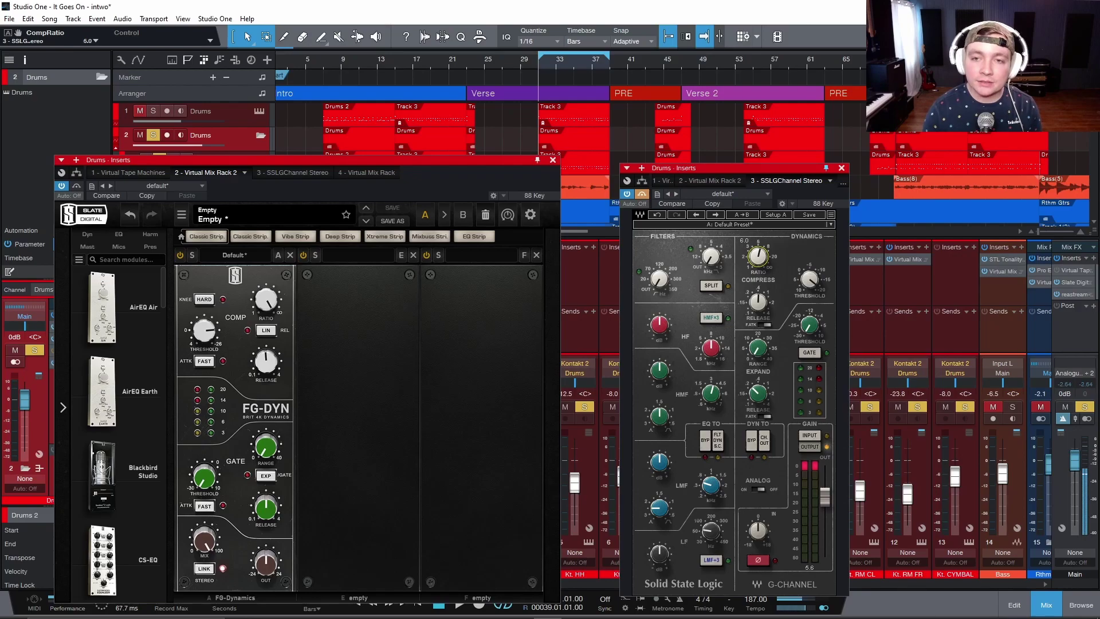
drag(262, 310, 268, 324)
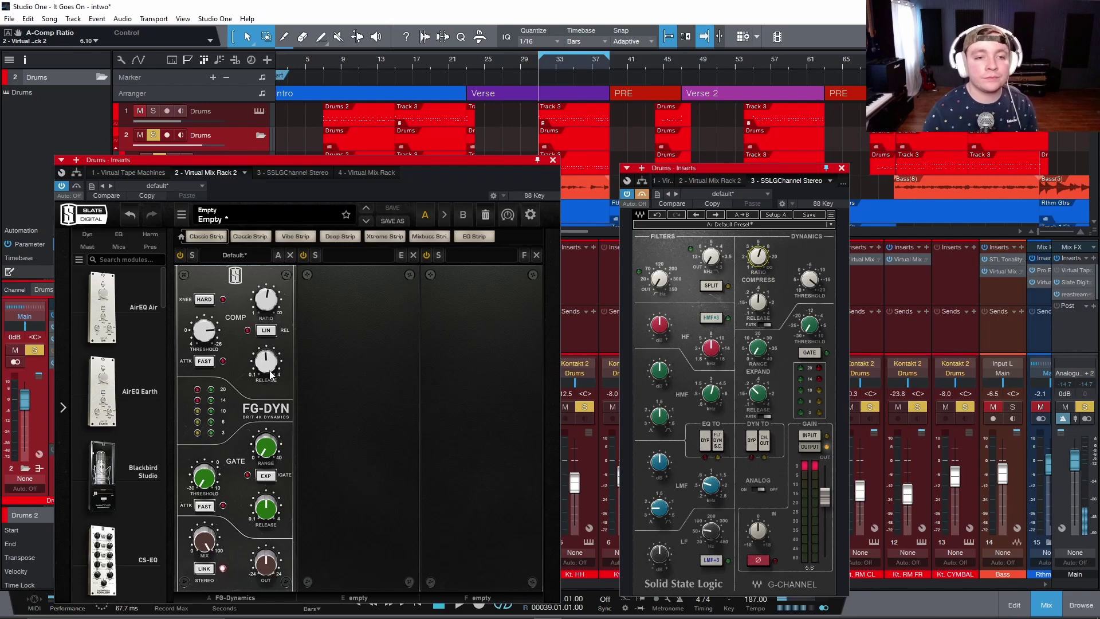
mouse_move(269, 372)
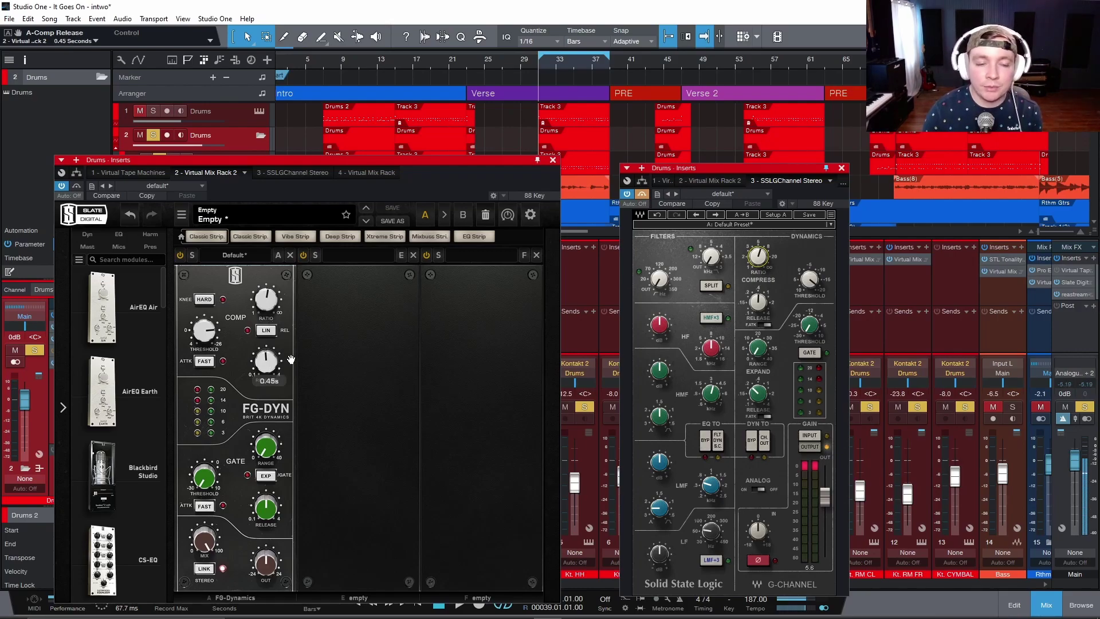
mouse_move(759, 302)
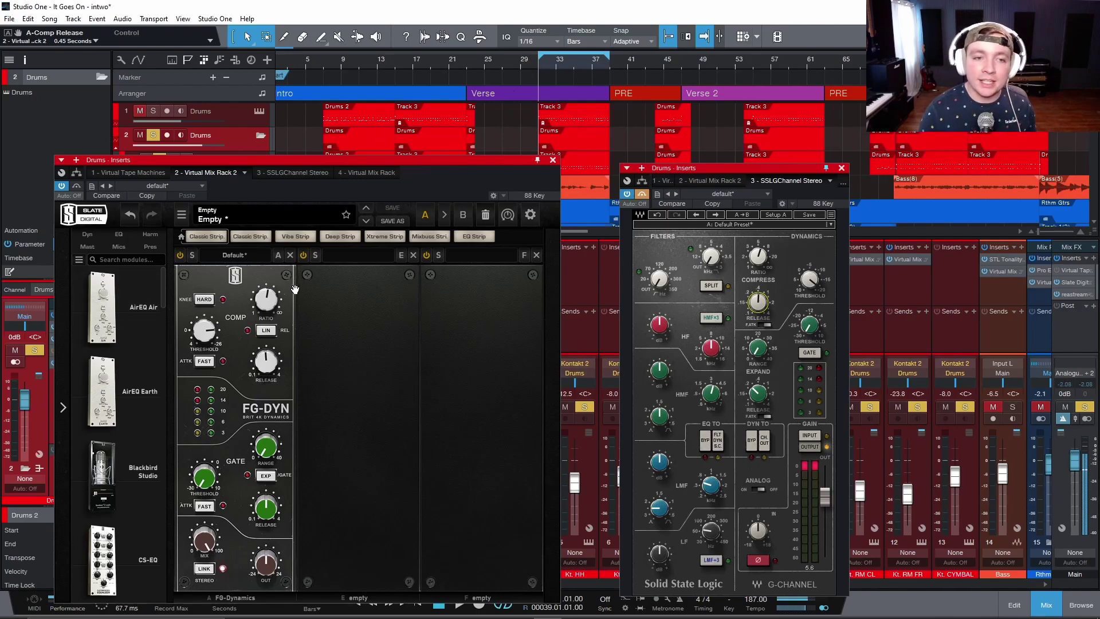
Play the drum loop, alternately bypassing FG-Dynamics and the SSL G-Channel to hear each, then stop
key(space)
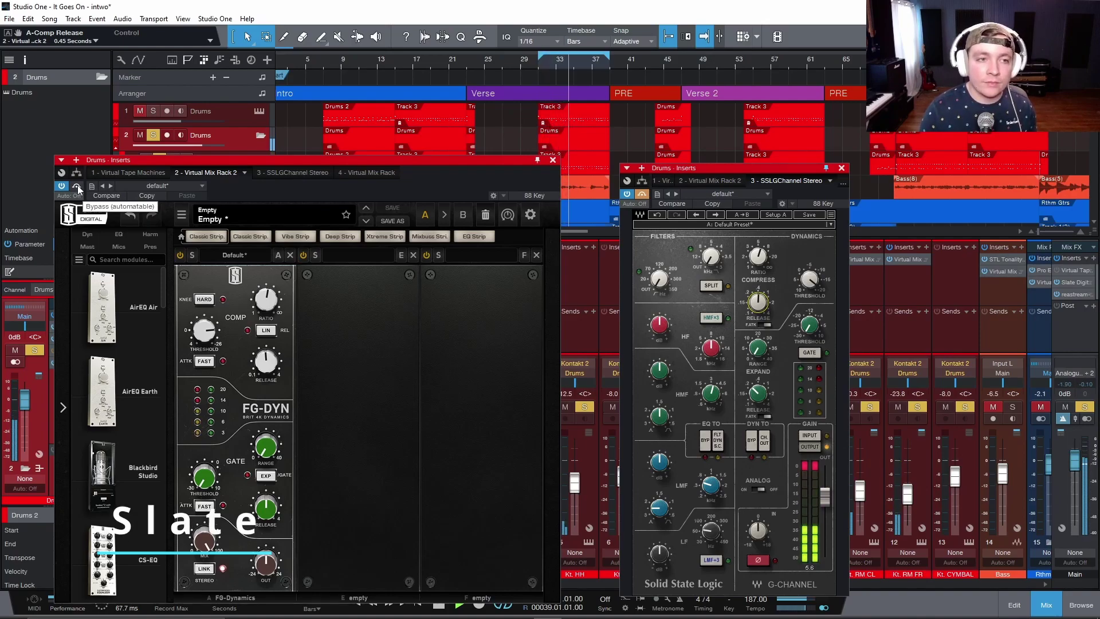
click(77, 184)
key(space)
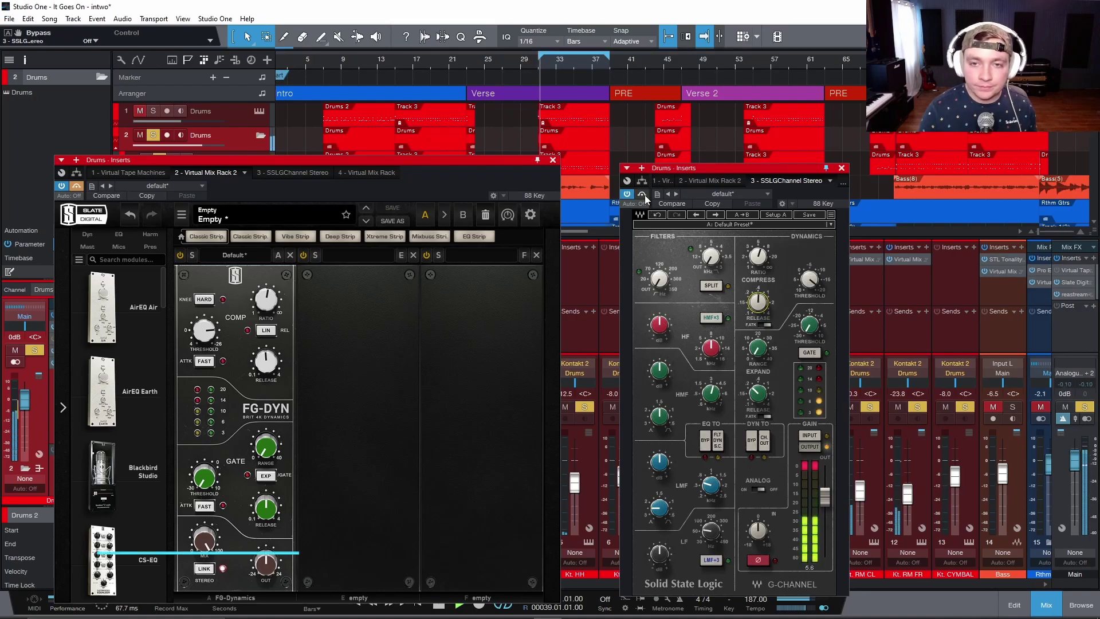
key(space)
click(643, 196)
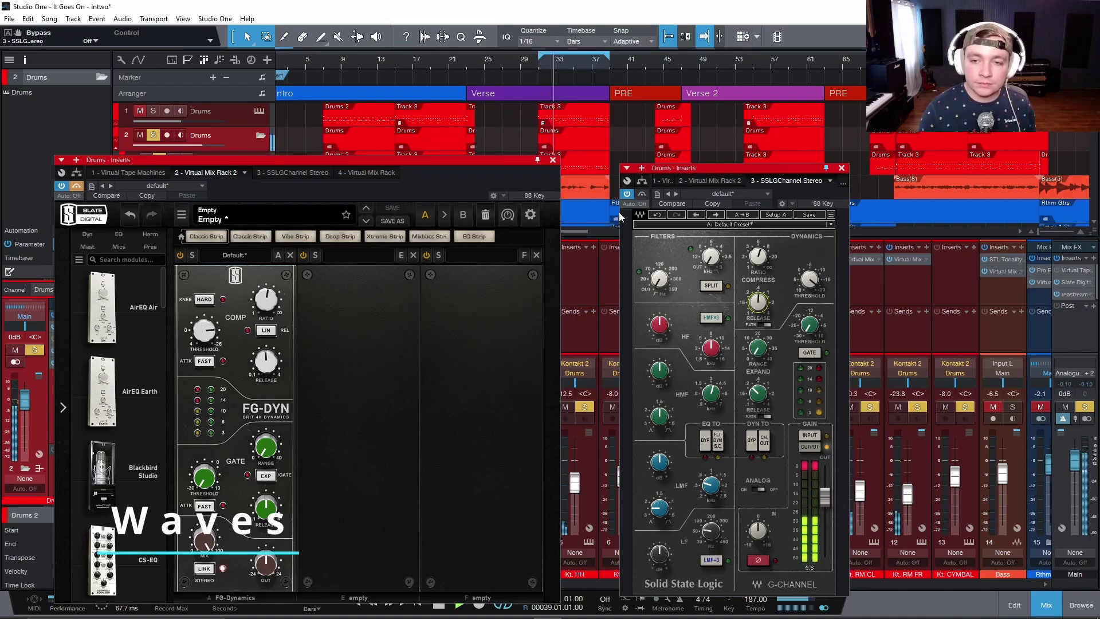
click(642, 194)
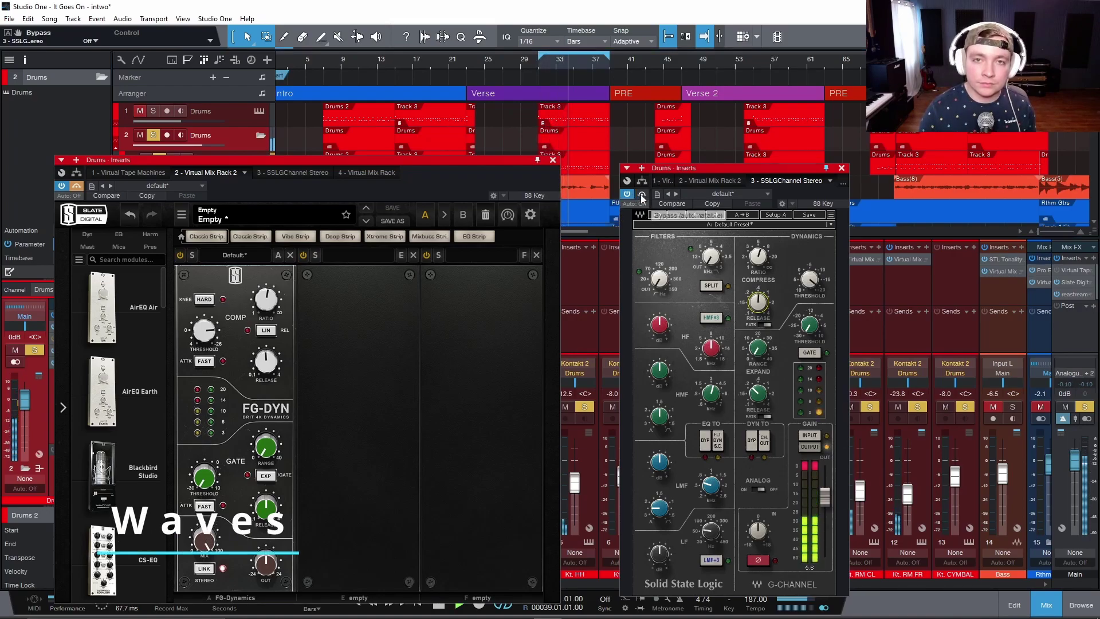
click(77, 185)
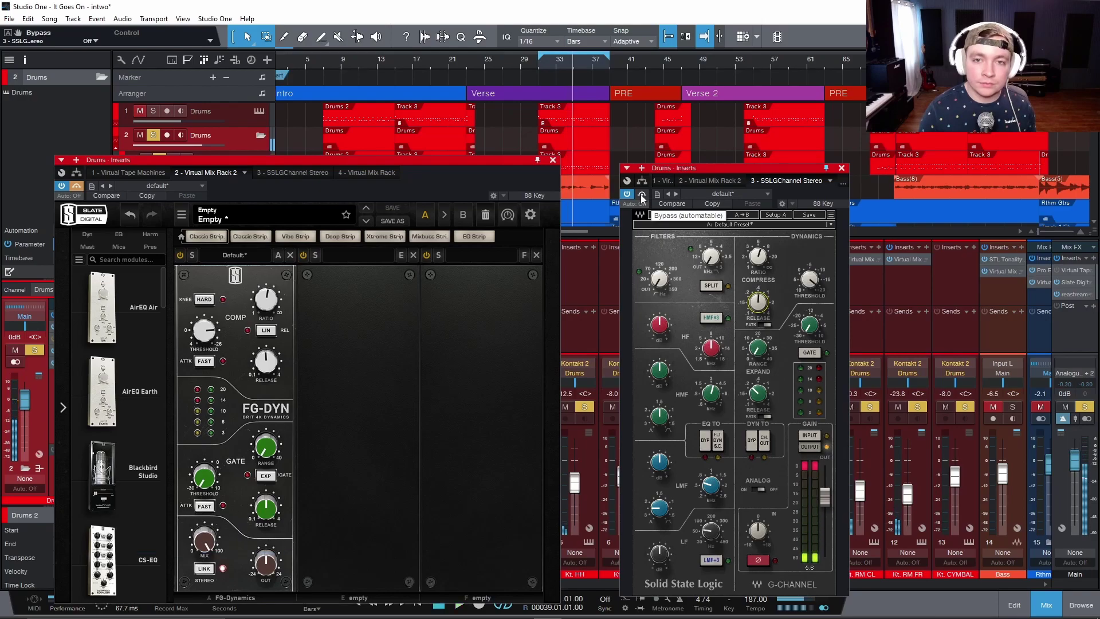
click(76, 185)
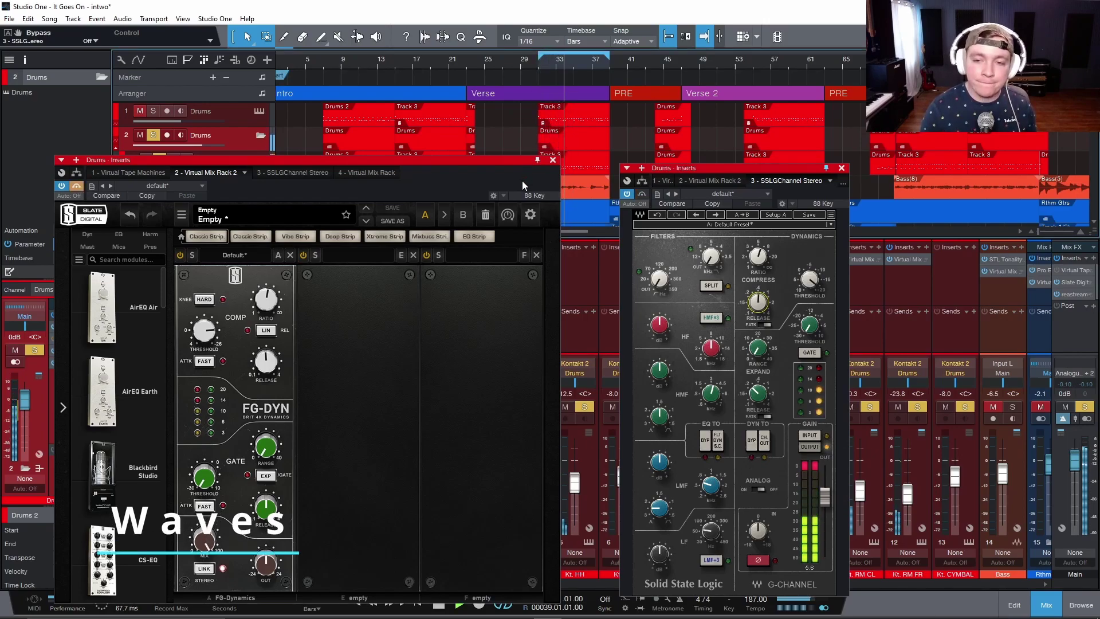
key(space)
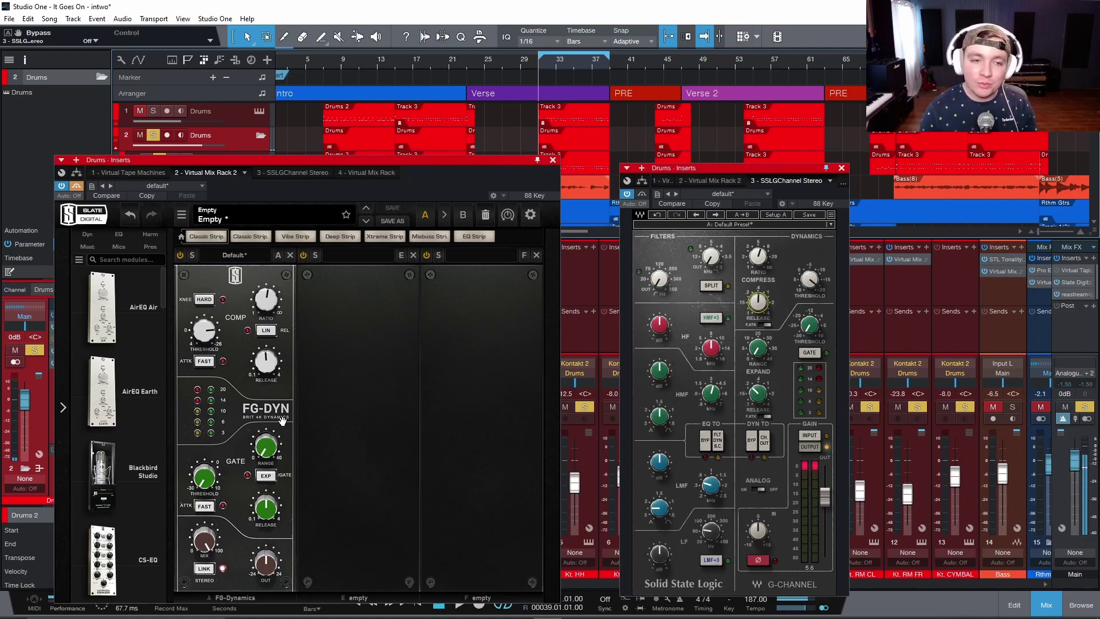
mouse_move(210, 336)
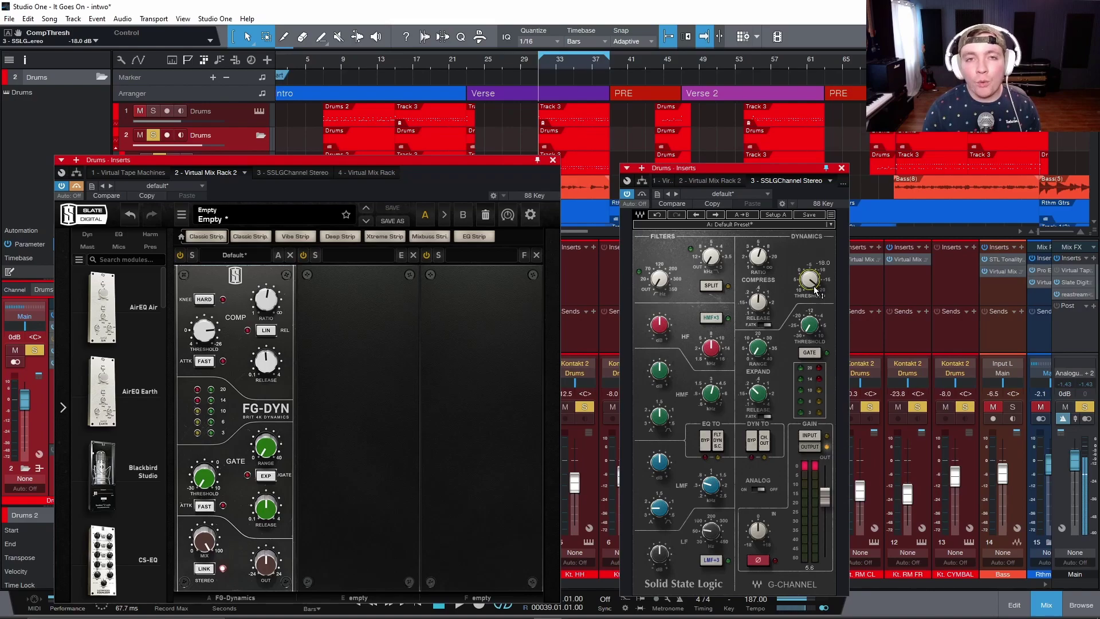
Set the SSL threshold to -20 dB and the FG-Dynamics threshold to -26 dB, then bypass the SSL
drag(815, 289, 815, 296)
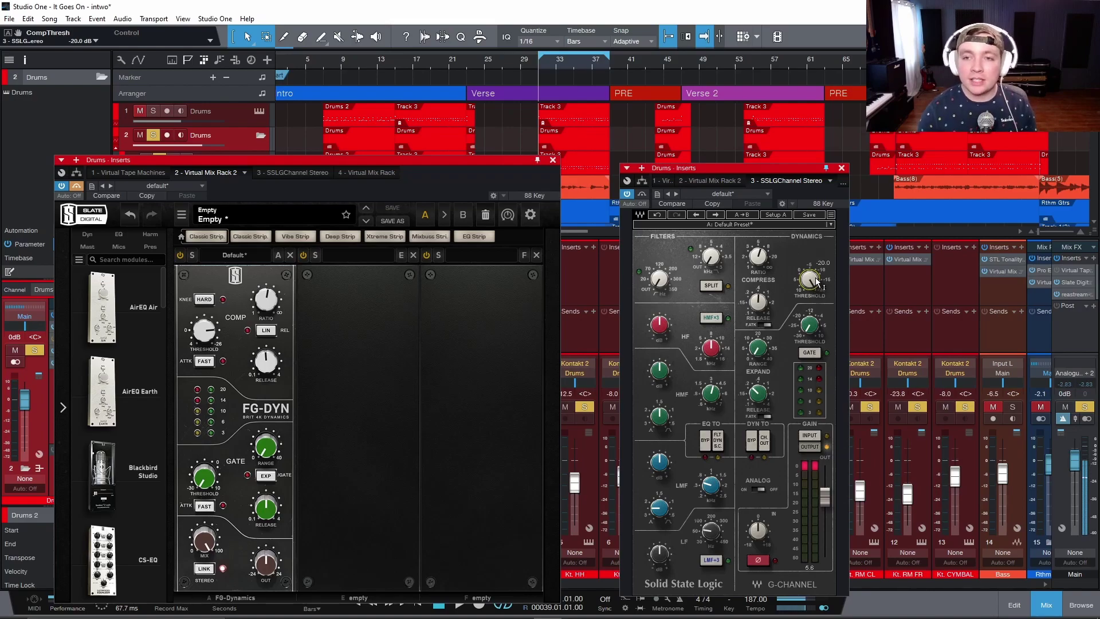
drag(204, 331, 204, 342)
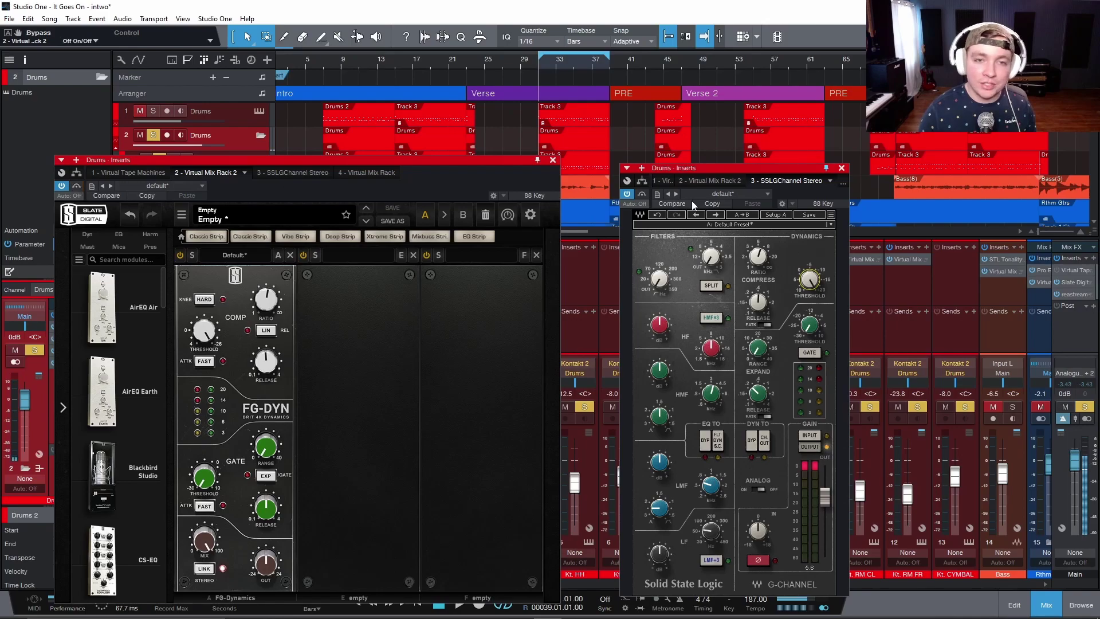
click(640, 196)
Play the loop, switching between the Waves SSL and the Slate compressor, then stop
key(space)
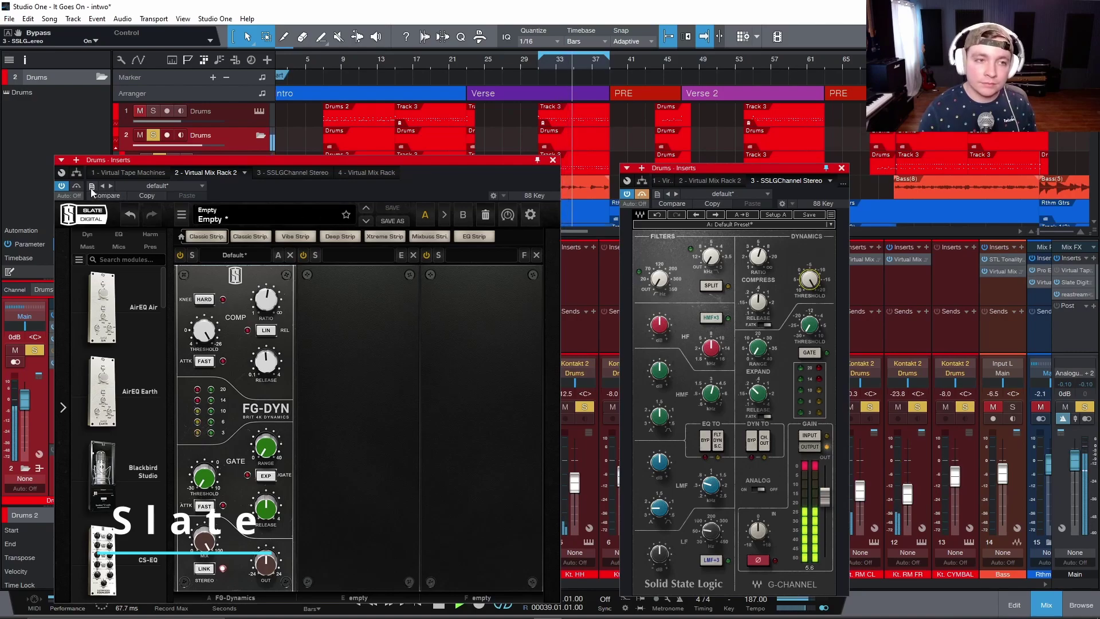
click(643, 195)
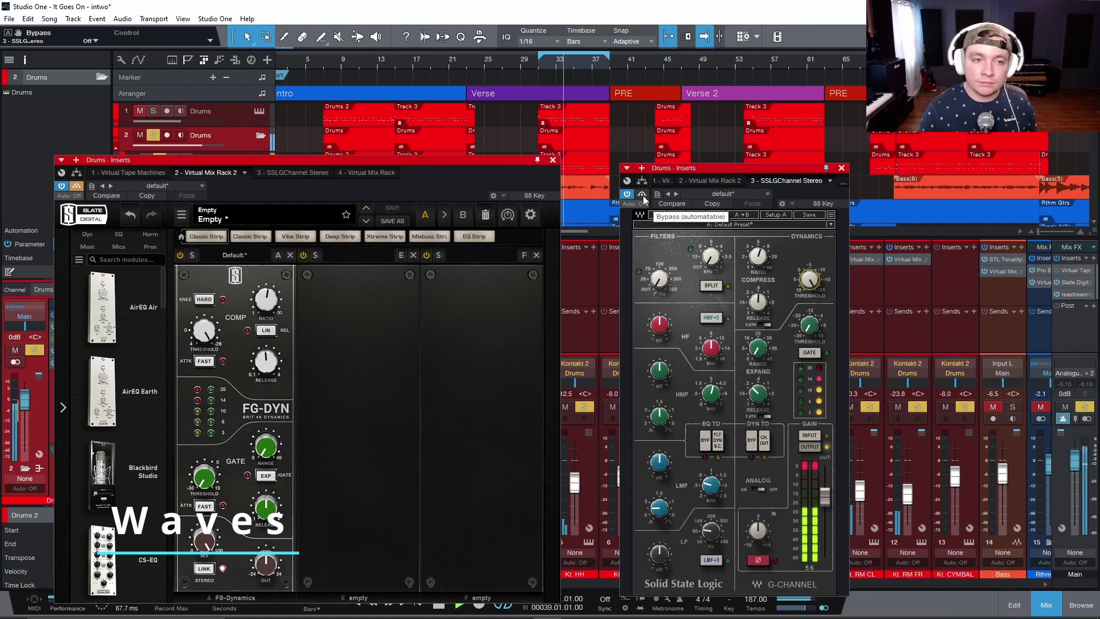
click(484, 198)
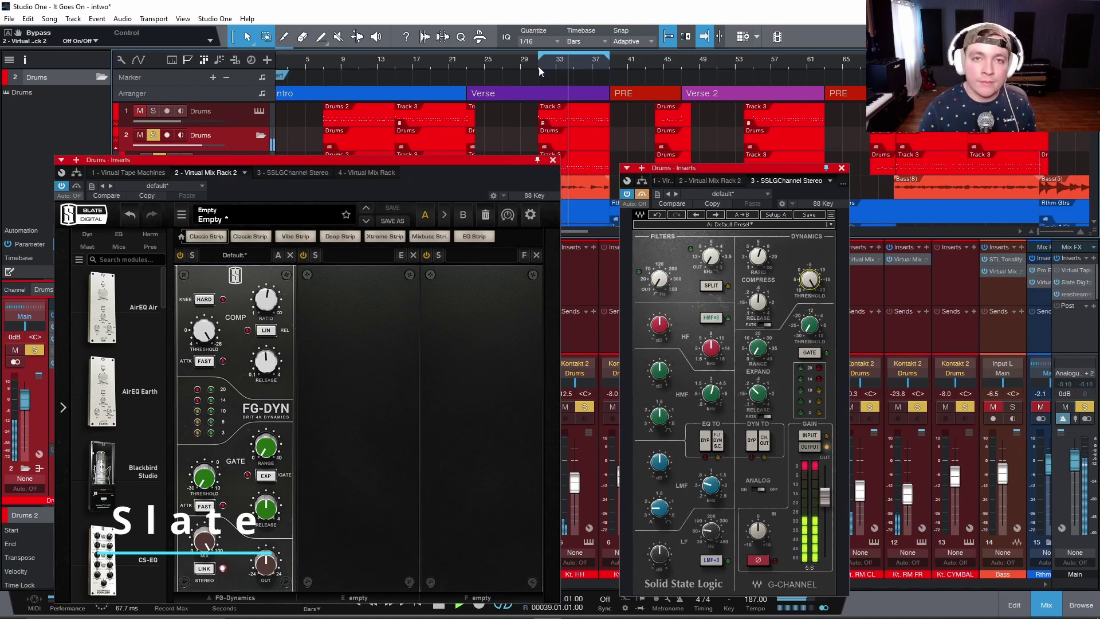
click(641, 198)
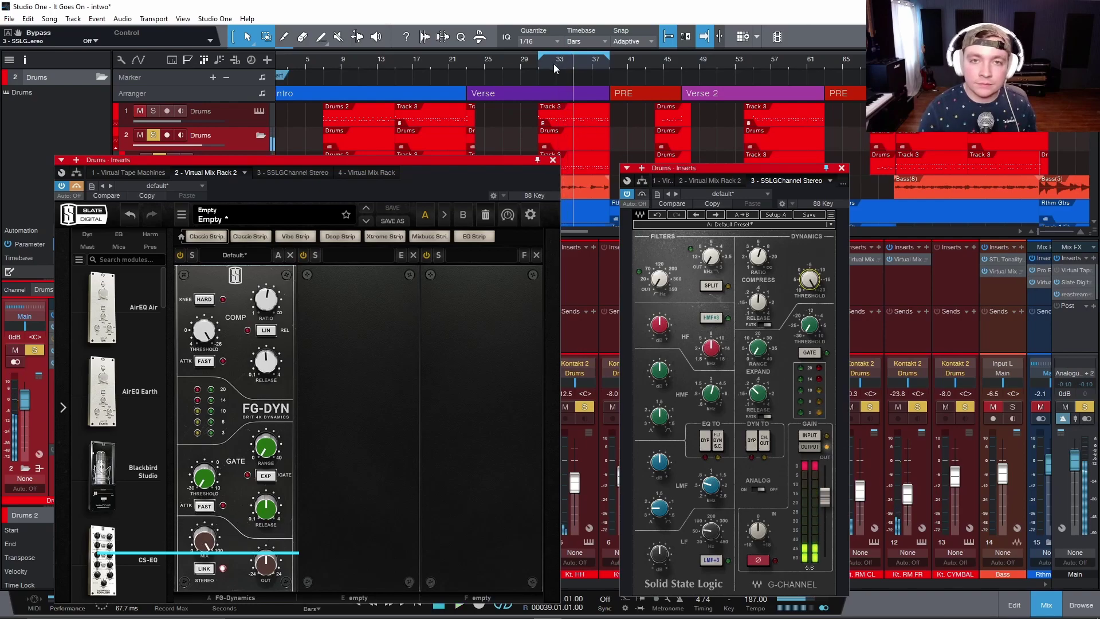
key(space)
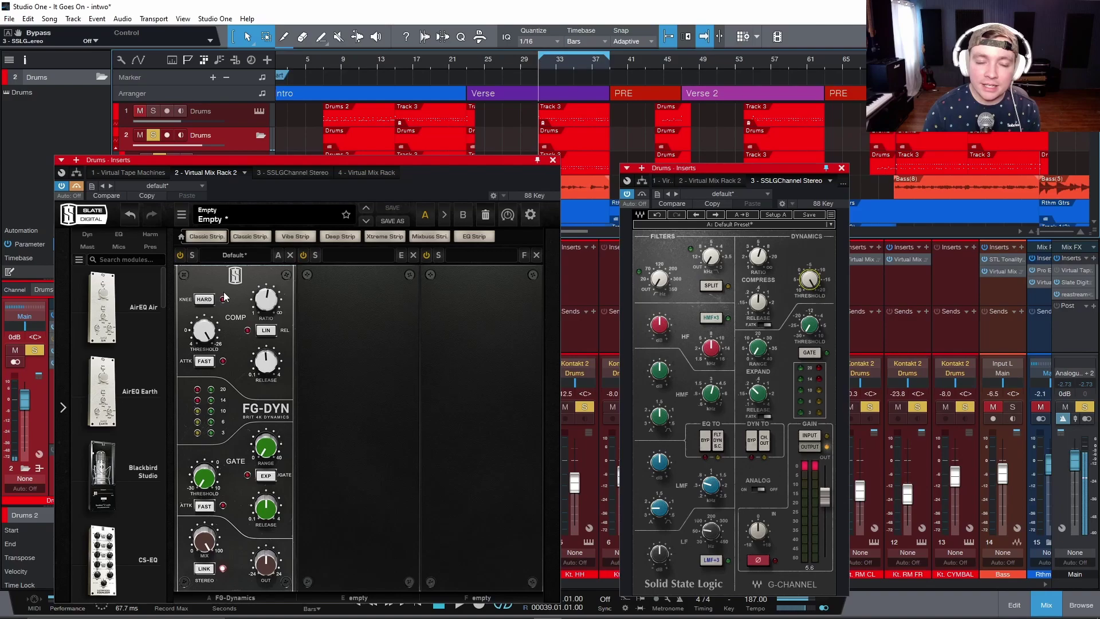
Turn FG-Dynamics' linear release on, then back off
click(207, 300)
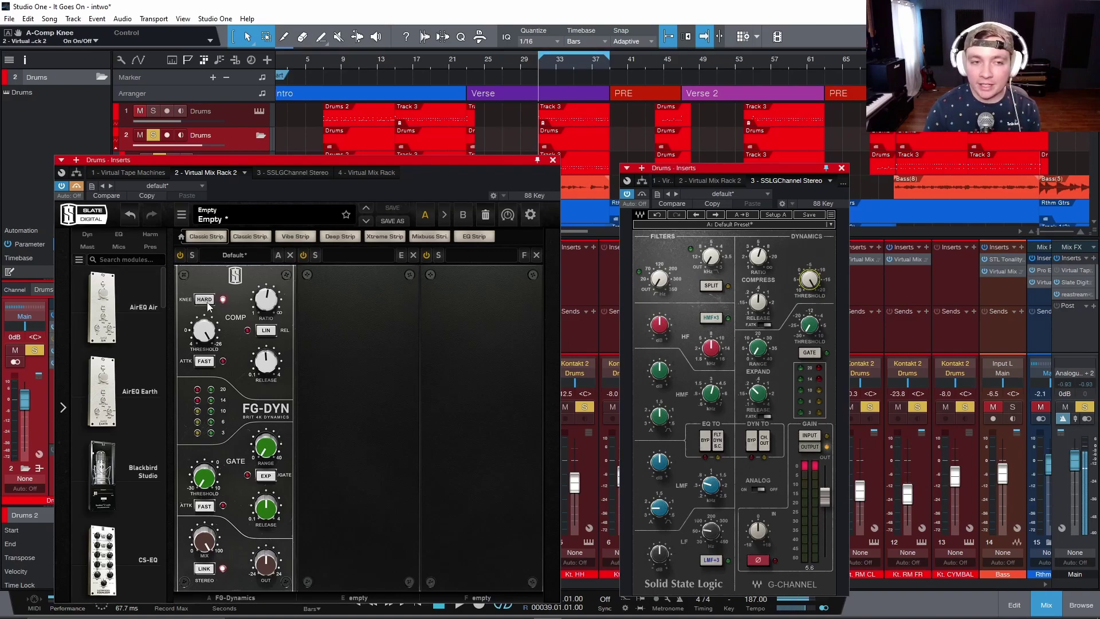
click(266, 331)
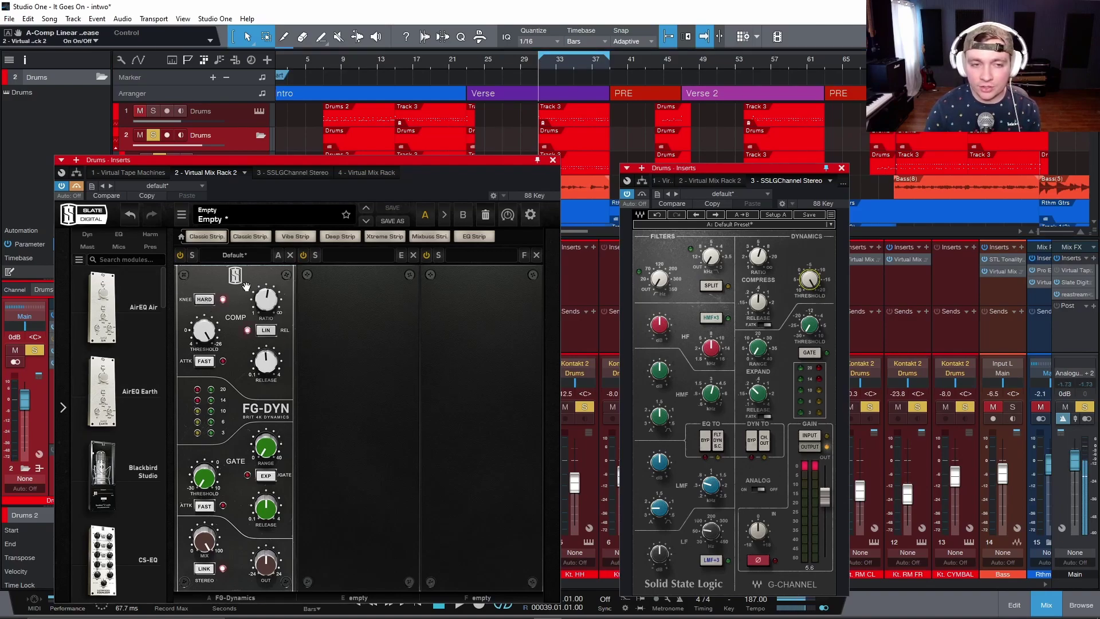
click(205, 299)
click(267, 330)
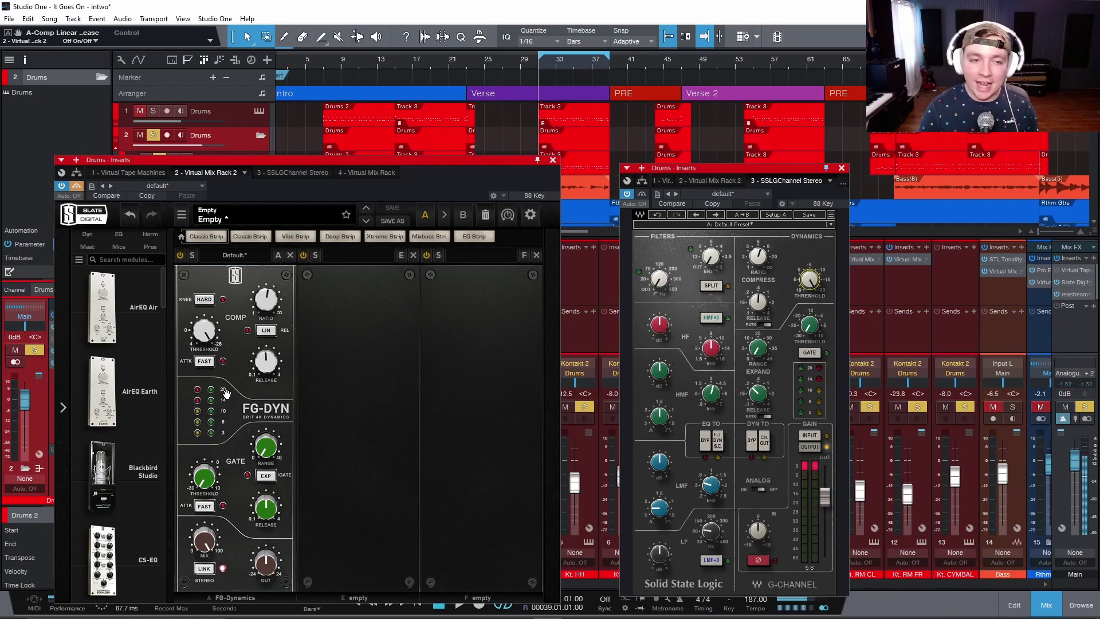
Switch FG-Dynamics attack to fast and play the loop with the SSL G-Channel re-enabled
click(200, 364)
key(space)
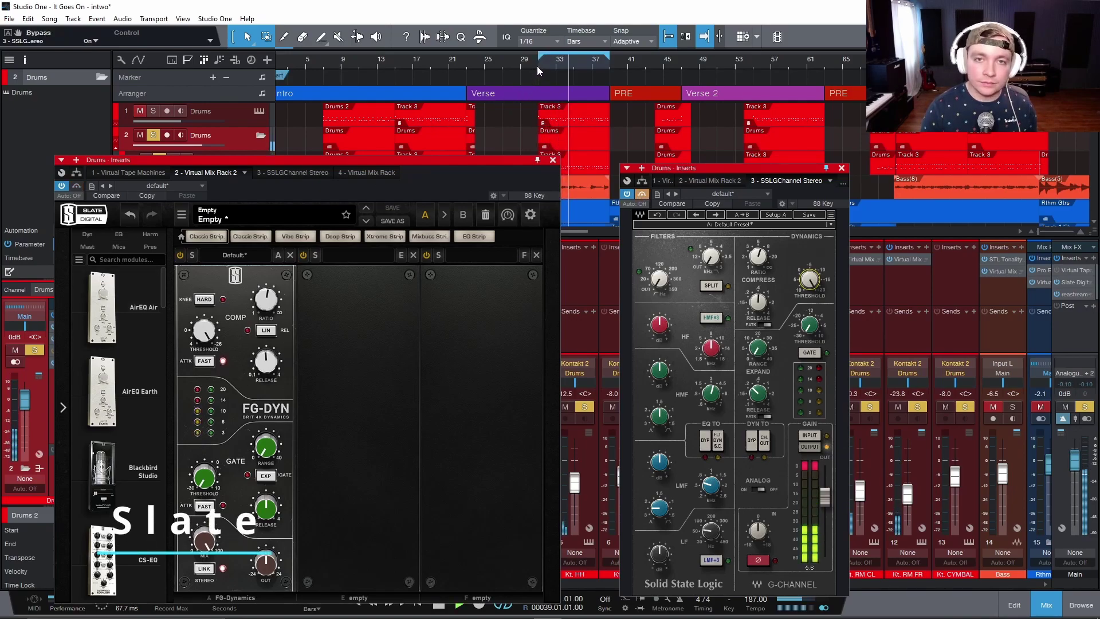
click(643, 195)
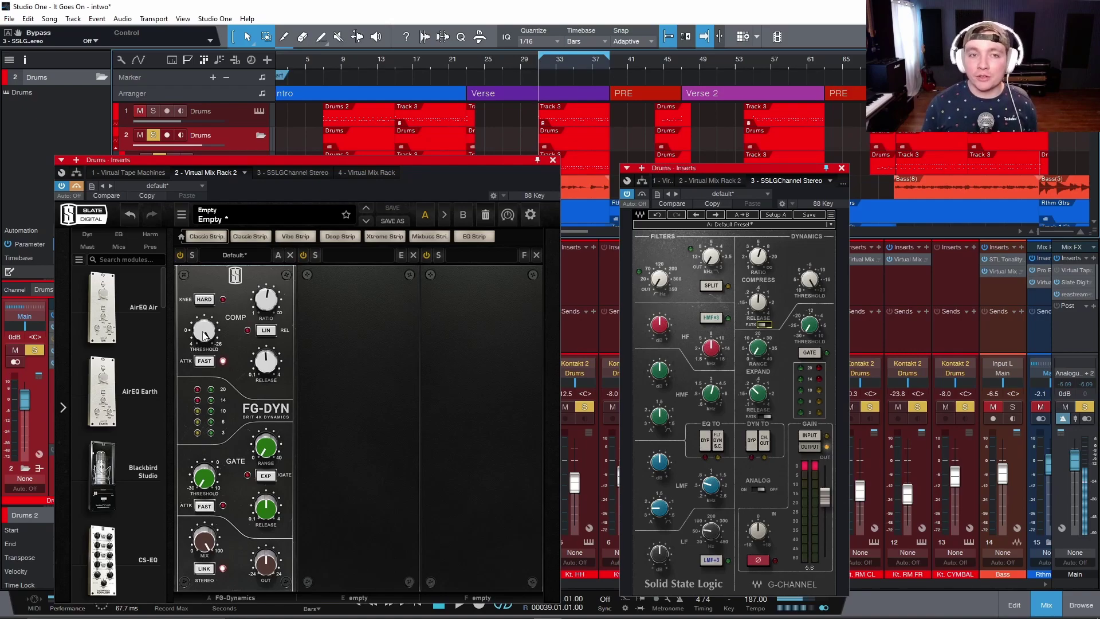
click(268, 310)
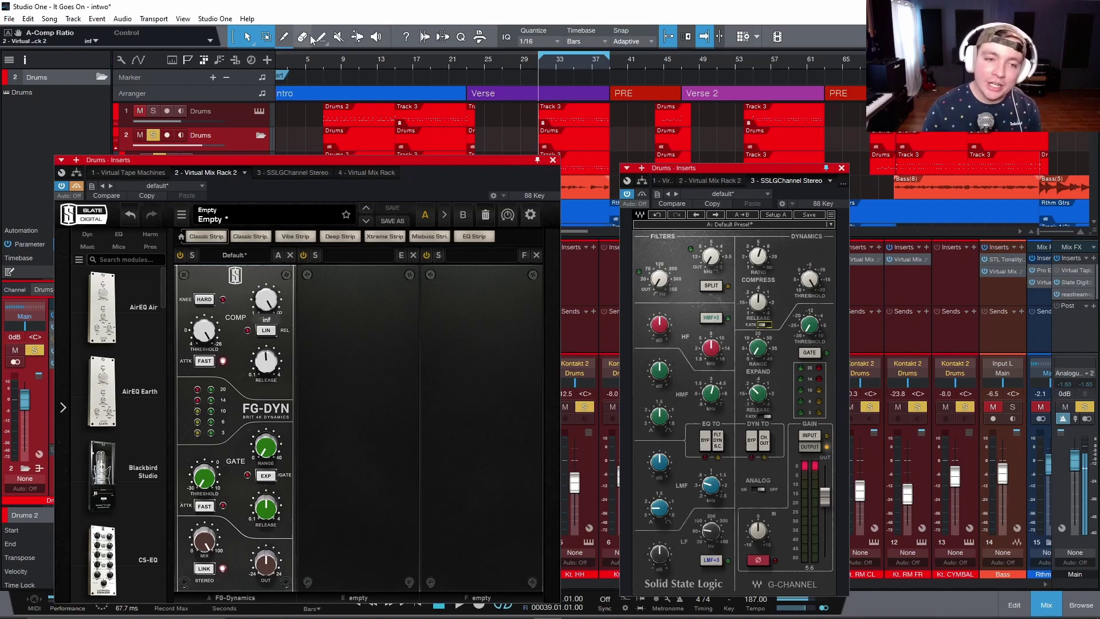
drag(756, 266, 758, 248)
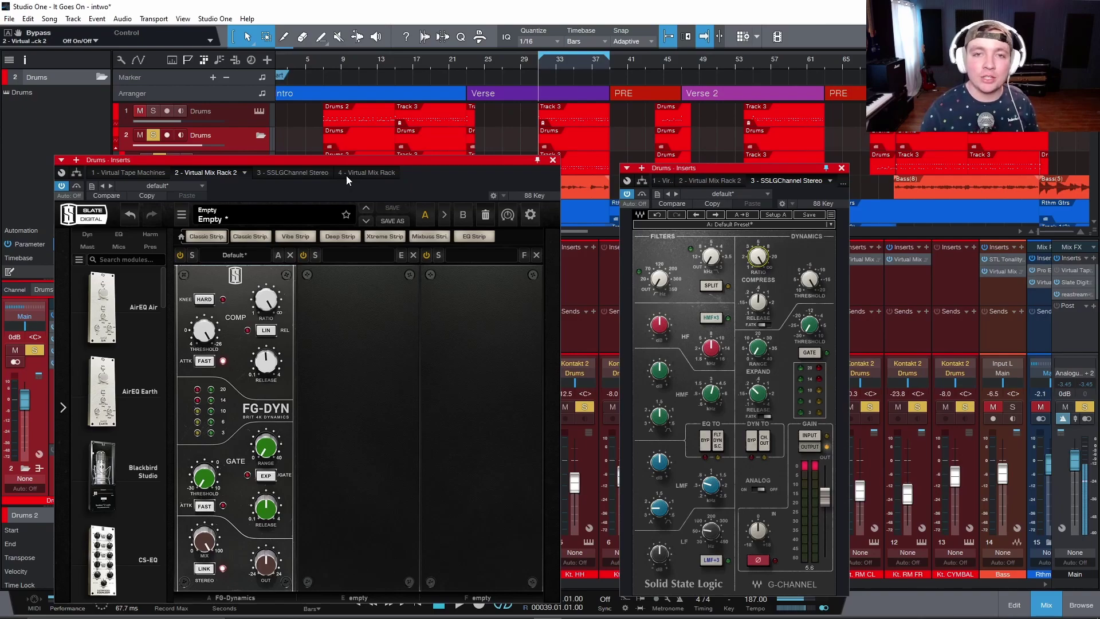
click(642, 196)
key(space)
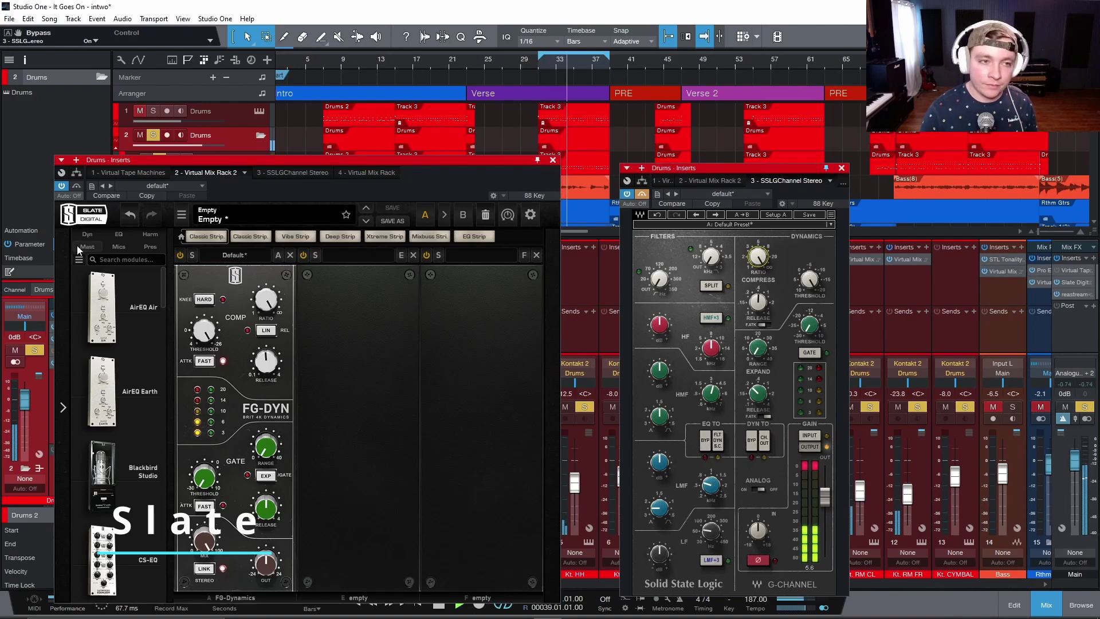
click(75, 186)
click(642, 194)
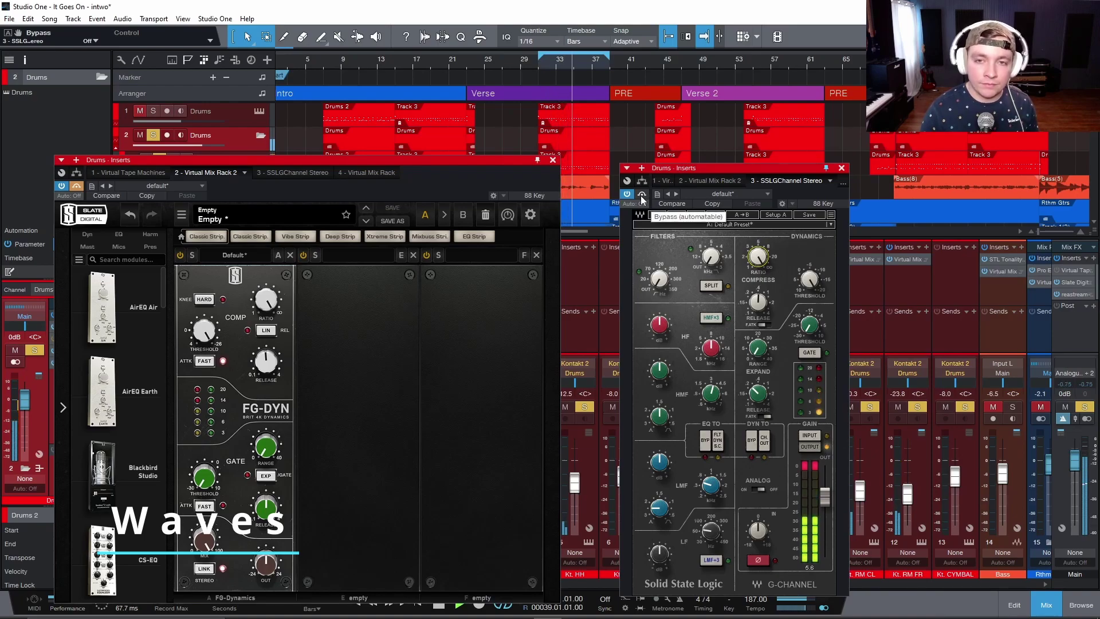
click(210, 362)
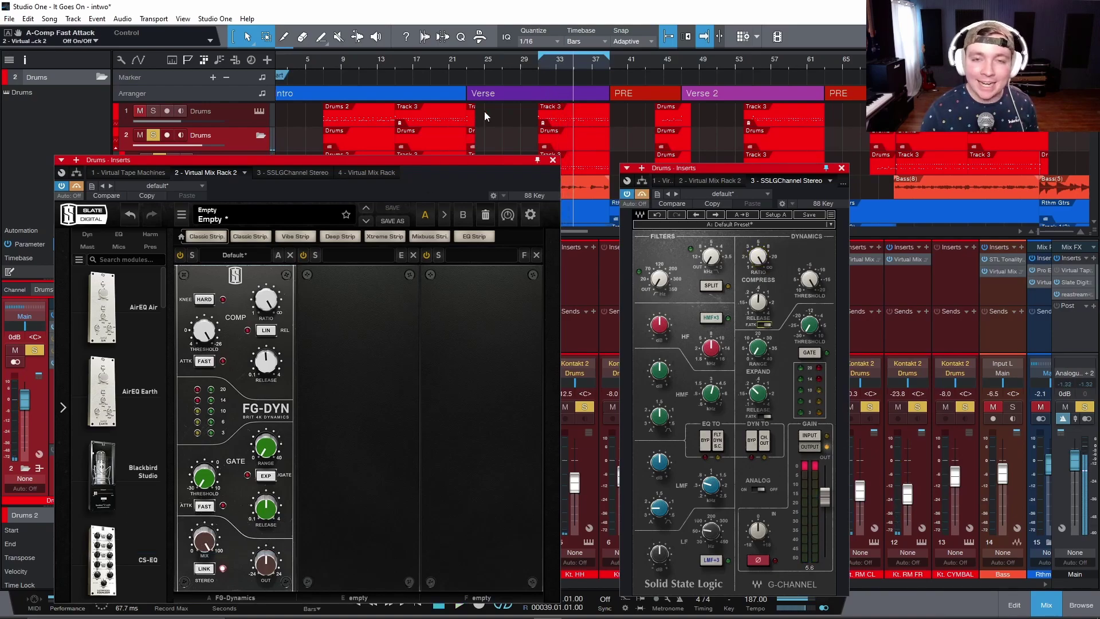
click(537, 65)
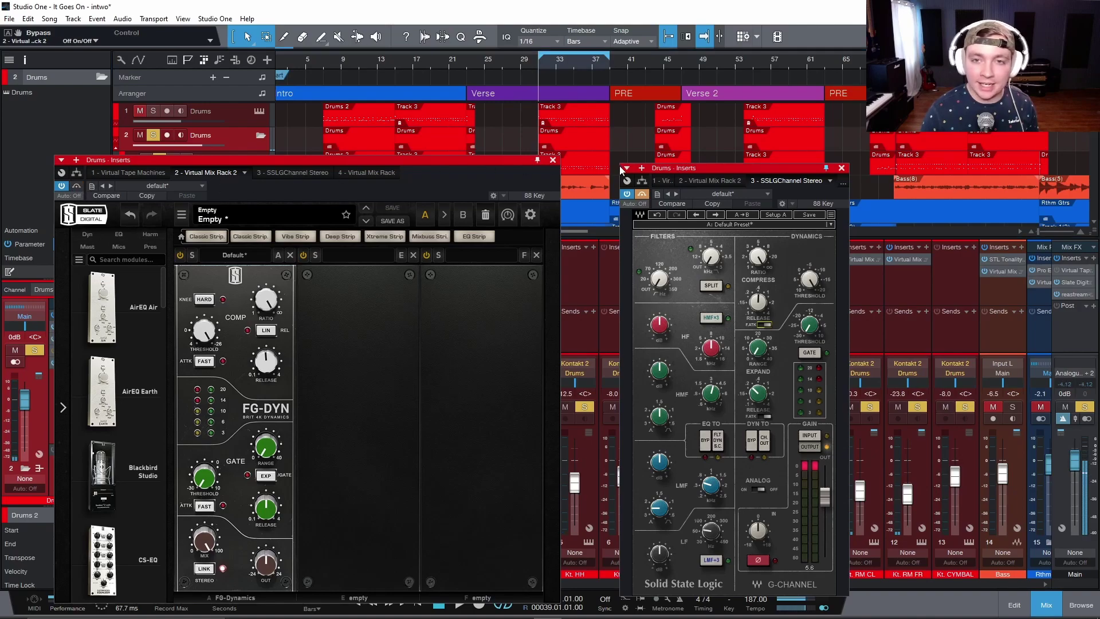
key(space)
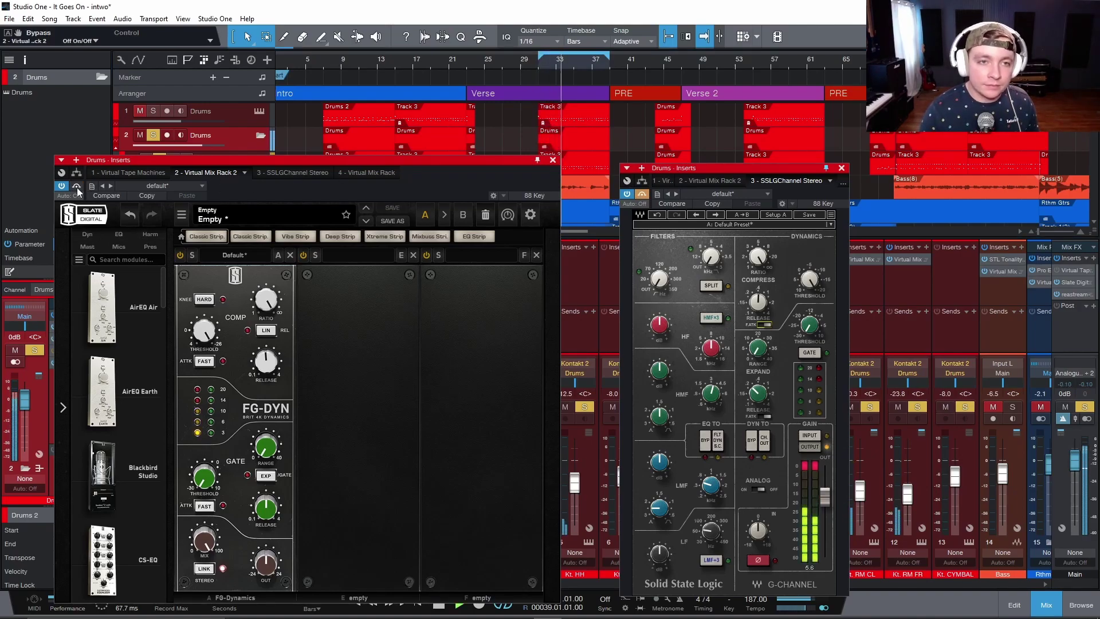
key(space)
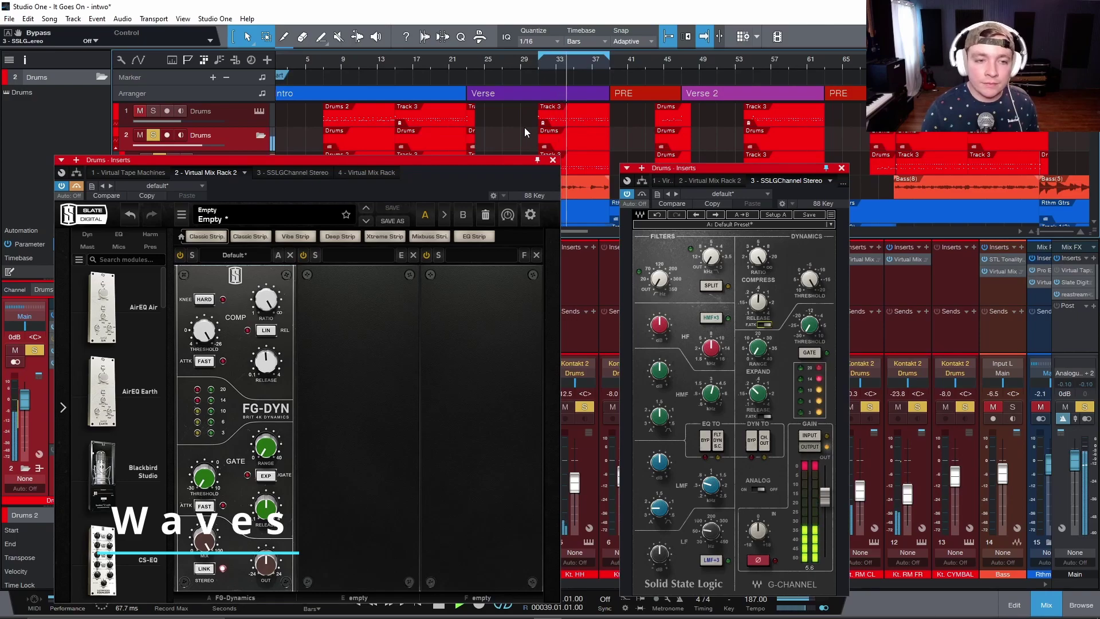
Stop playback and set the FG-Dynamics ratio to 4.25 and threshold to about -9 dB
key(space)
click(757, 256)
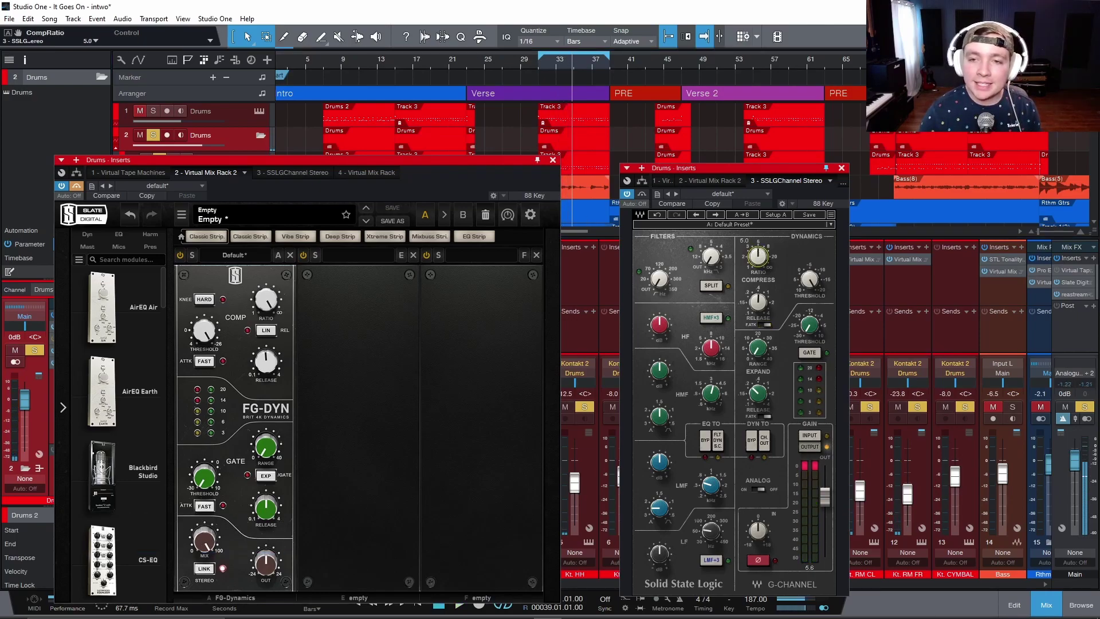
drag(272, 309, 270, 389)
drag(207, 338, 219, 433)
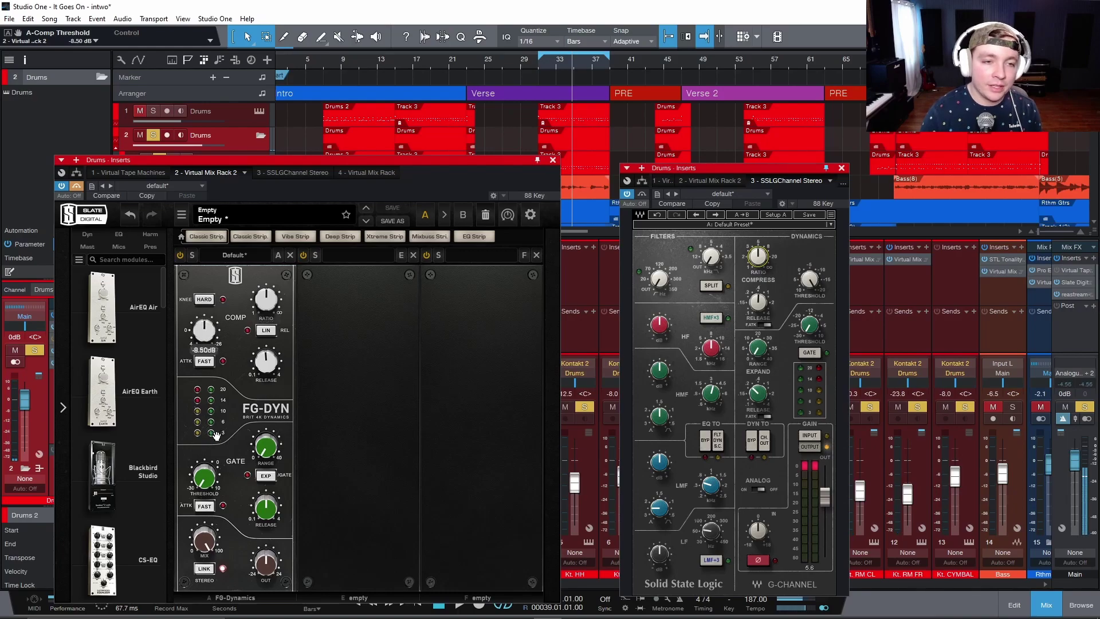
Lower the SSL compressor threshold to -19.7 dB
drag(810, 279, 810, 281)
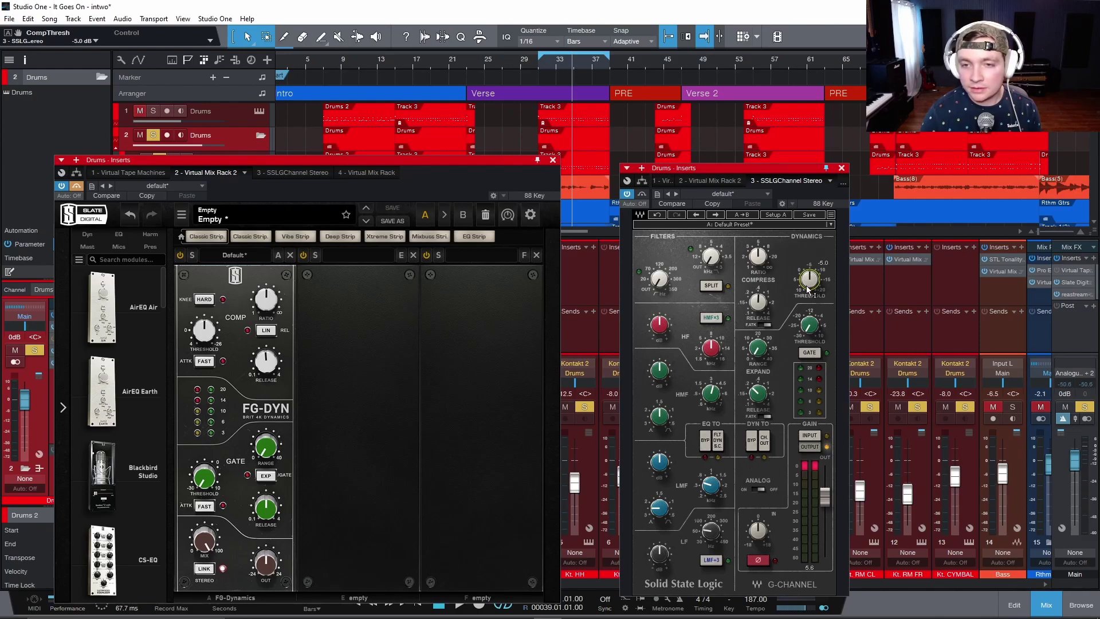
mouse_move(265, 366)
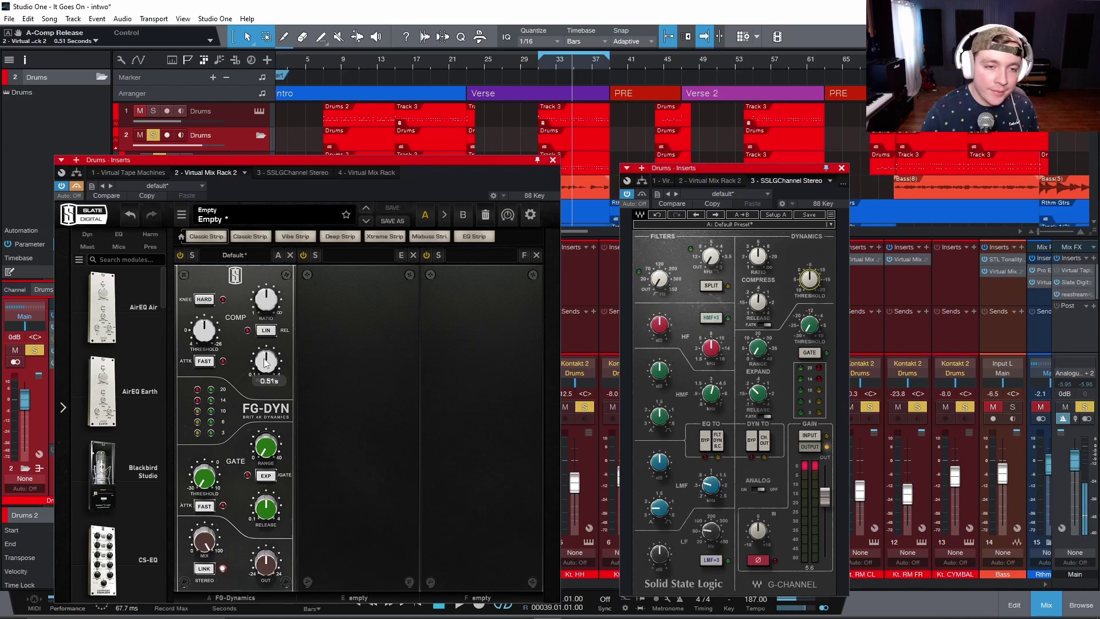
mouse_move(758, 302)
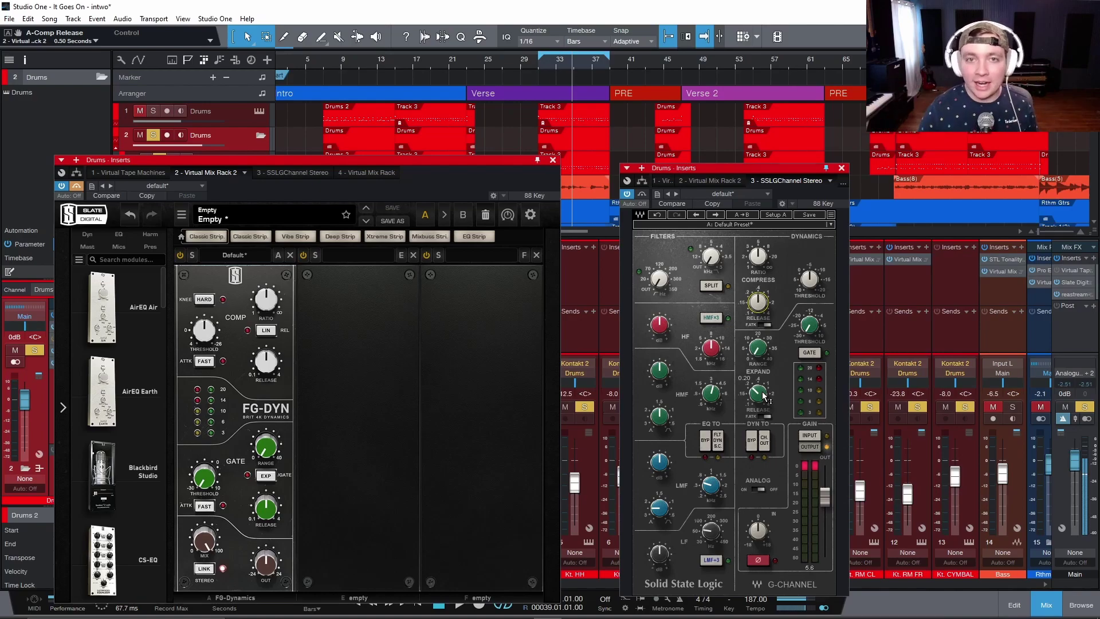
Play from bar 31 with the SSL G-Channel bypassed and FG-Dynamics re-enabled
key(space)
click(537, 67)
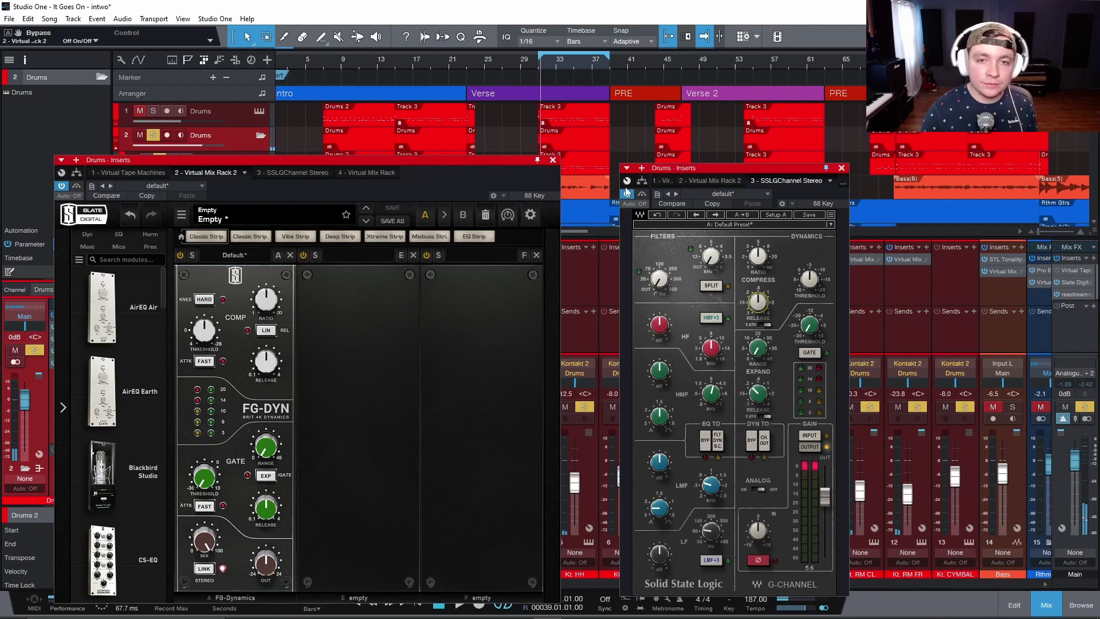
click(643, 195)
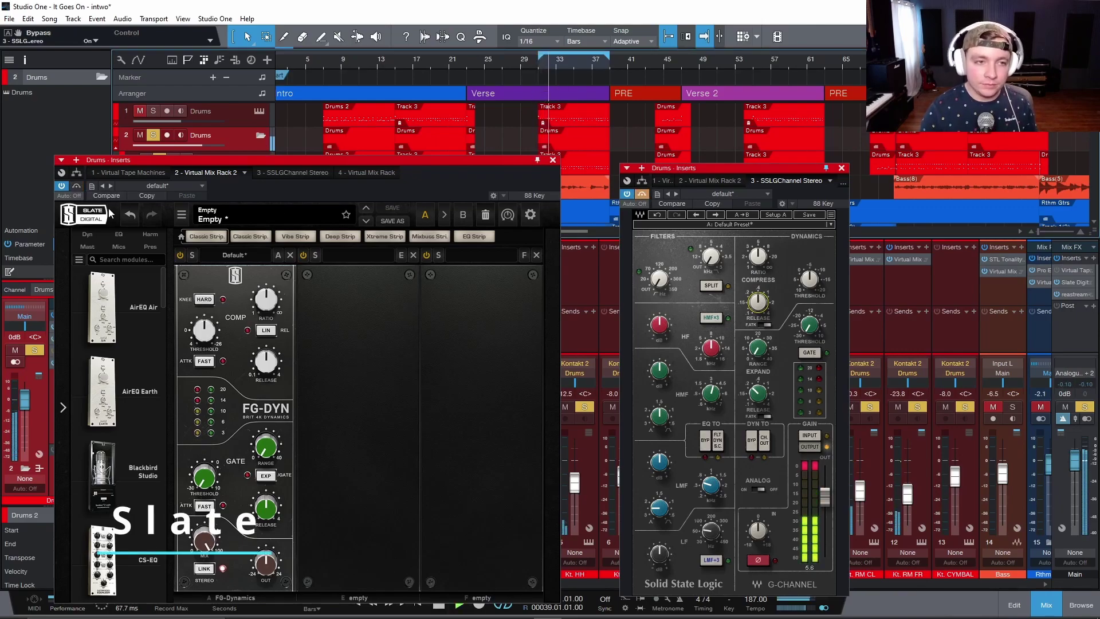
click(77, 186)
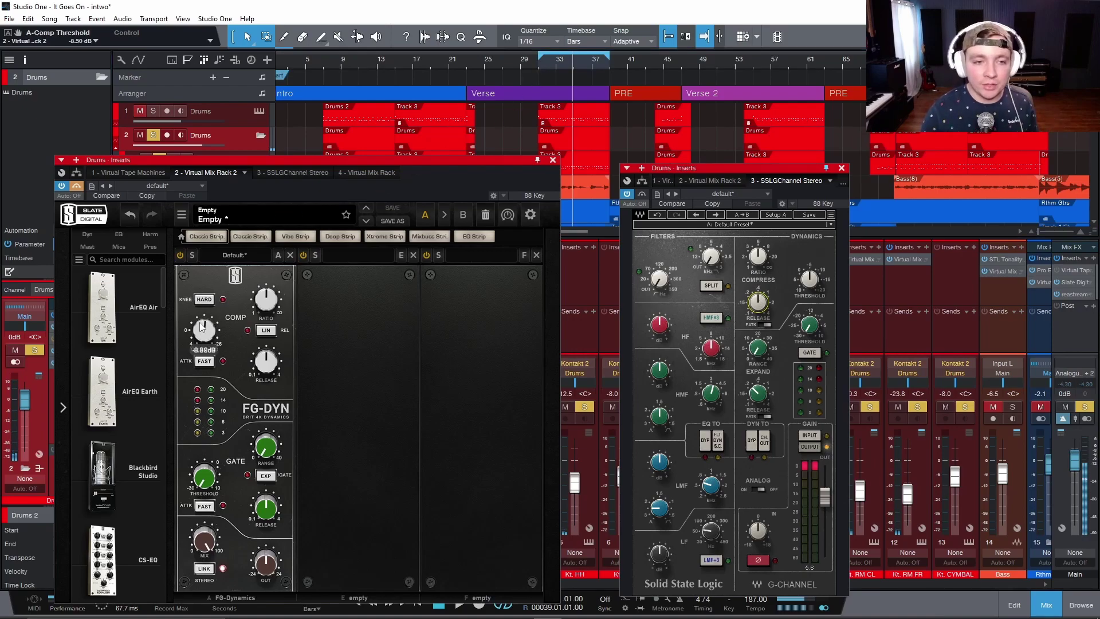
Lower the FG-Dynamics threshold to -18.2 dB and the SSL threshold, stop, and bypass FG-Dynamics
drag(204, 330, 195, 268)
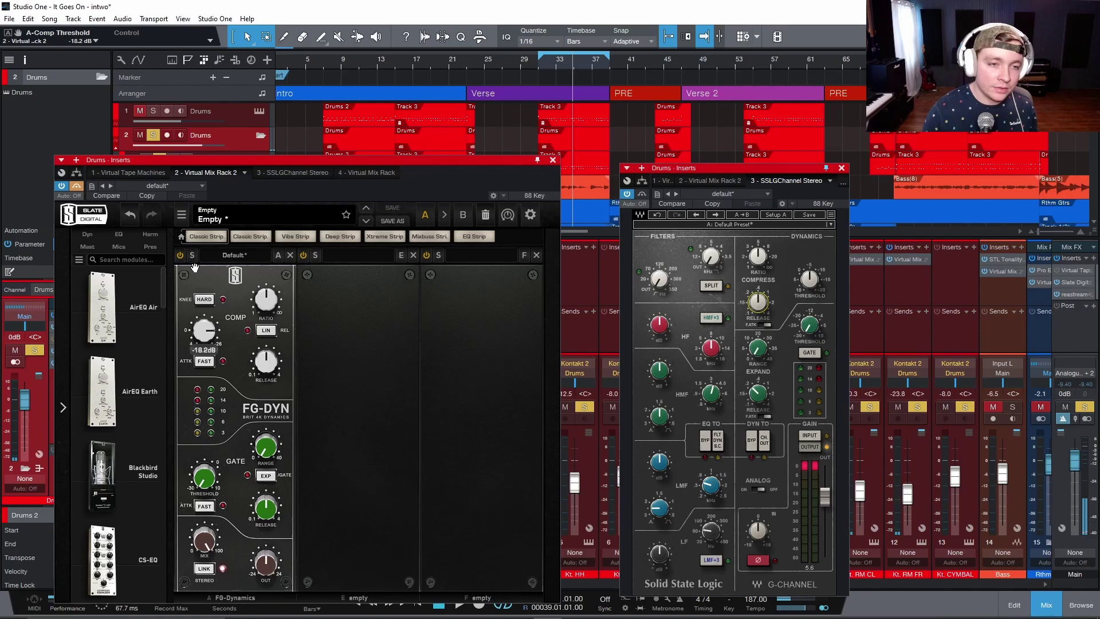
drag(809, 279, 809, 287)
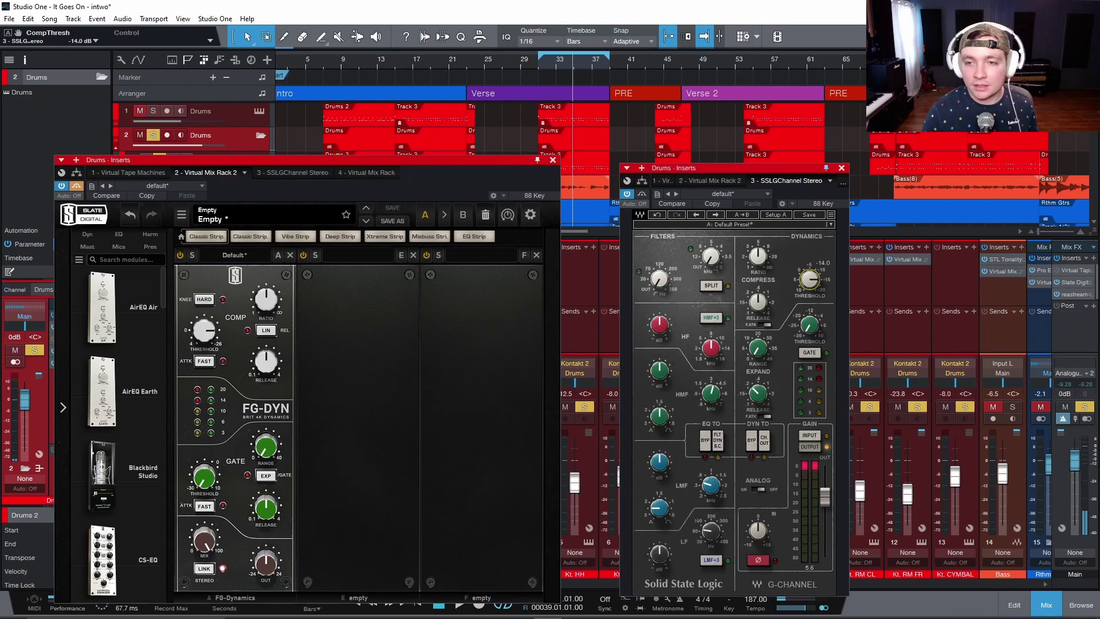
key(space)
key(space)
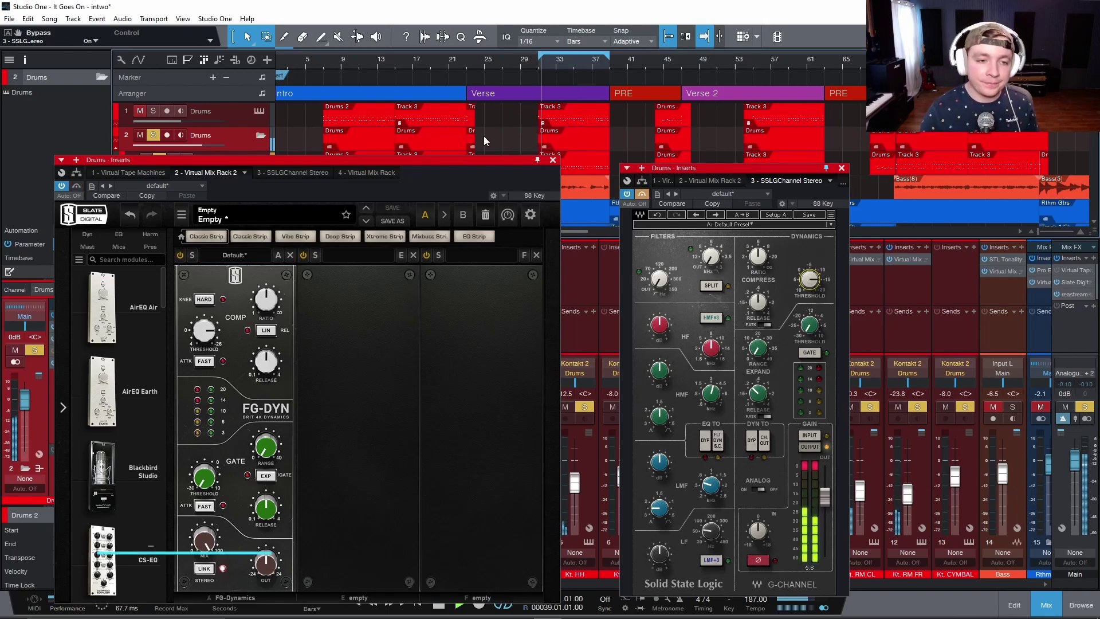
click(74, 187)
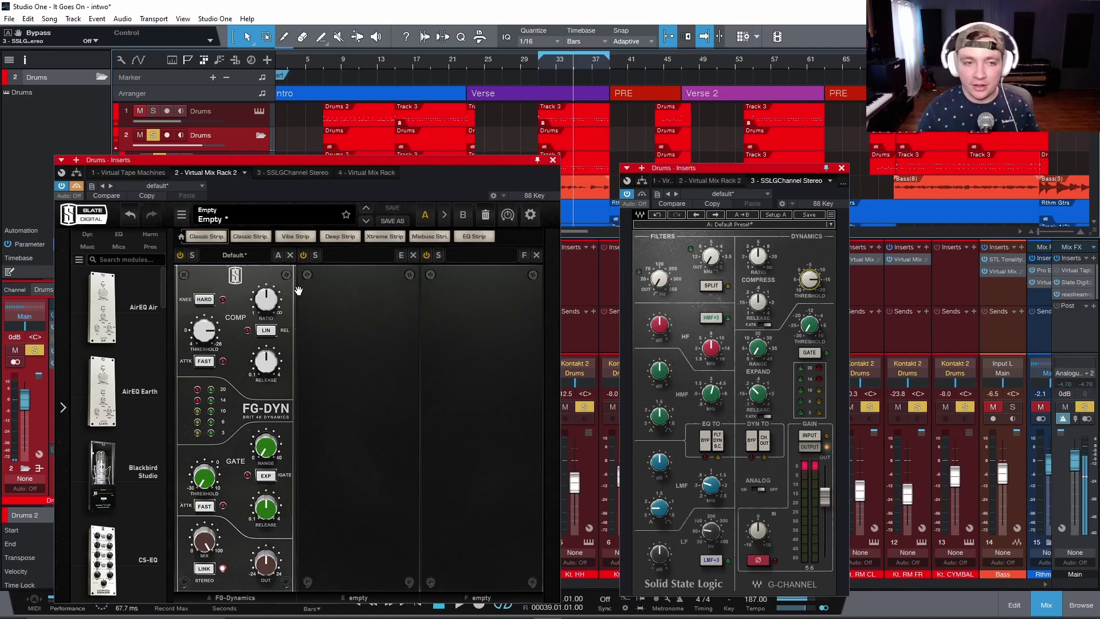
Play the loop, turn on FG-Dynamics linear release, and adjust its threshold and mix to about 64%
click(399, 288)
key(space)
mouse_move(213, 336)
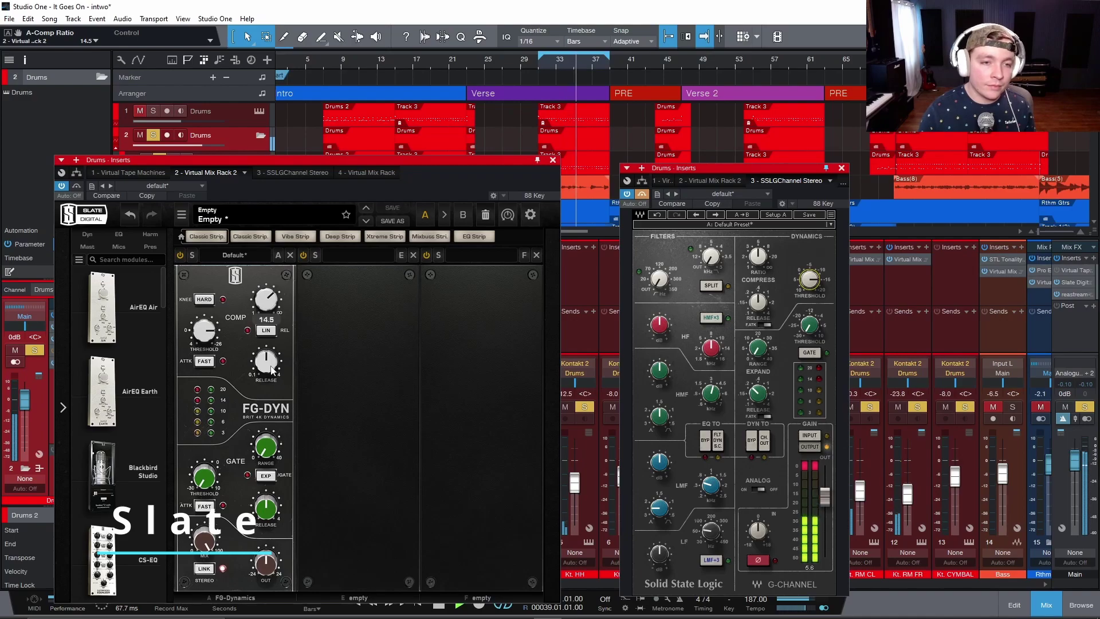
click(267, 331)
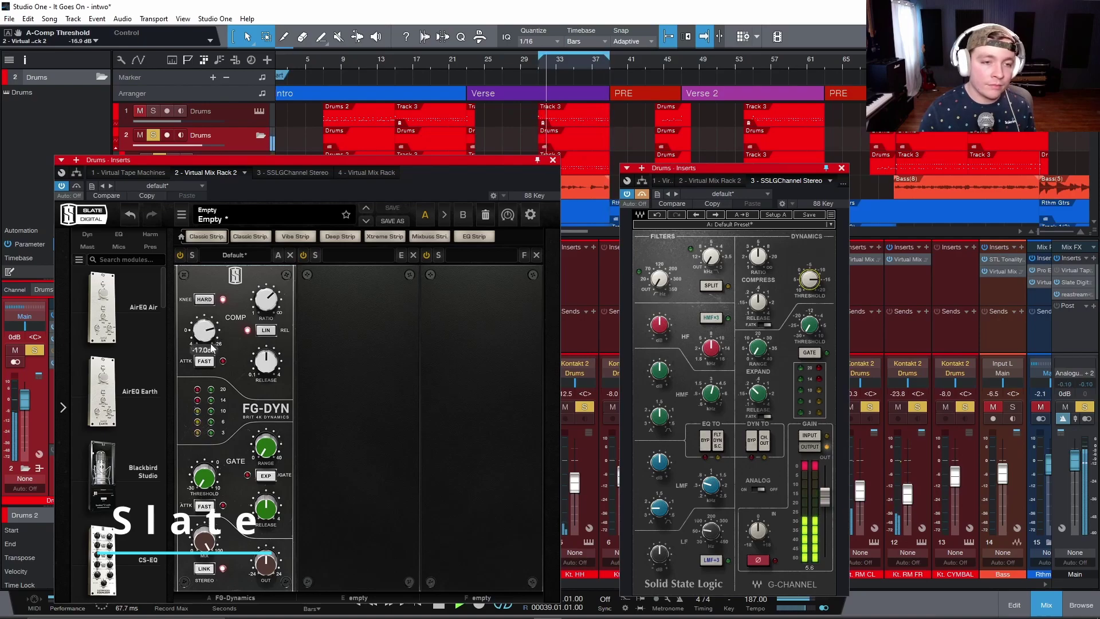
scroll(211, 350, down, 4)
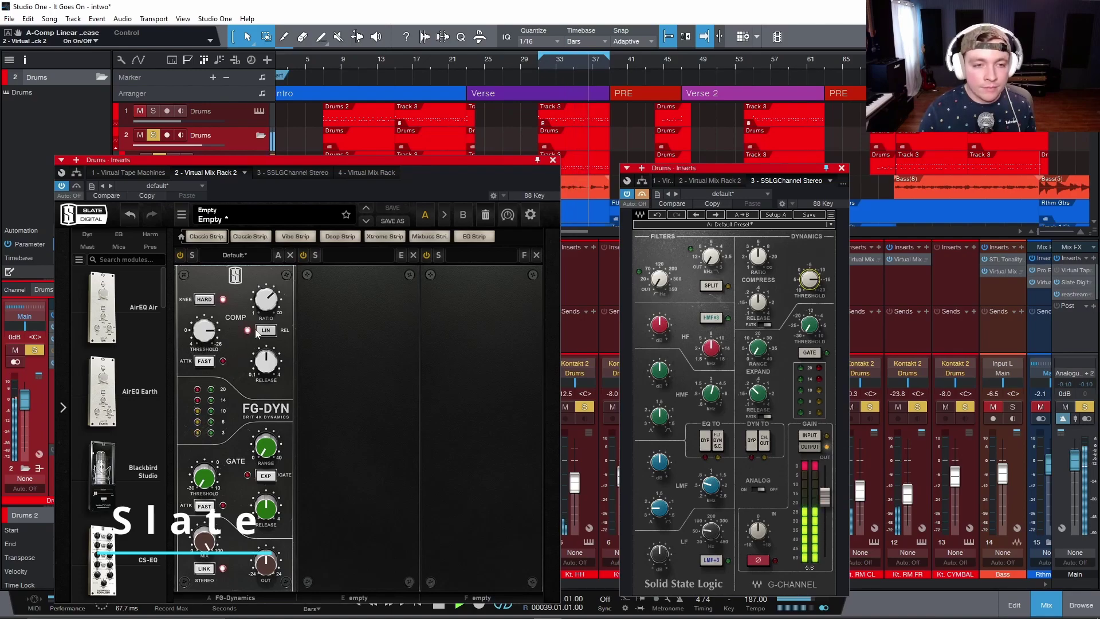
scroll(203, 540, up, 2)
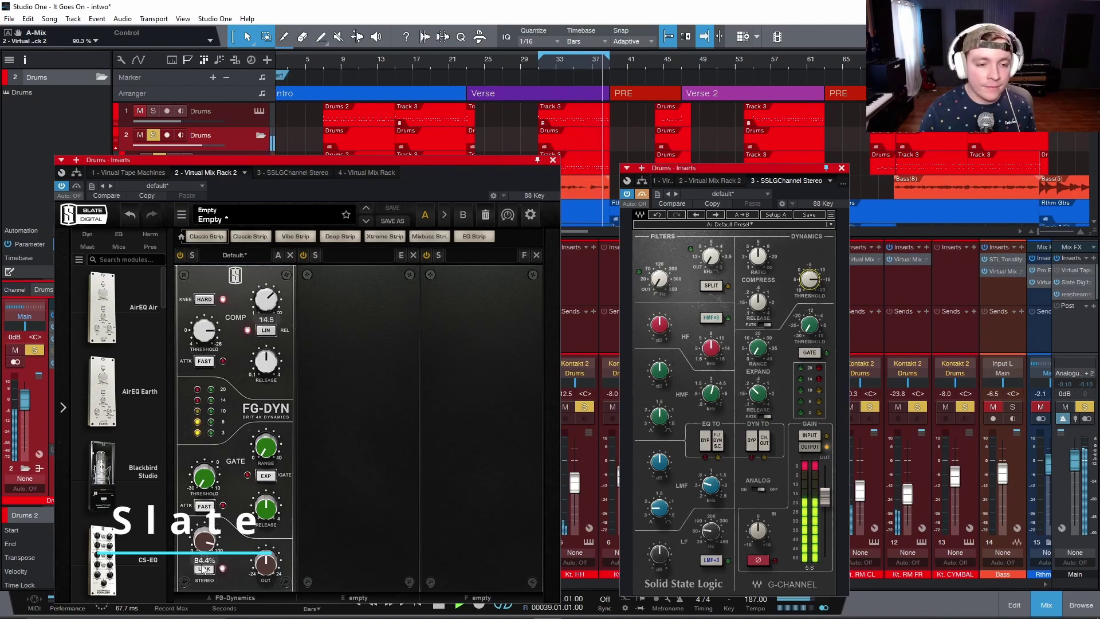
scroll(204, 544, up, 2)
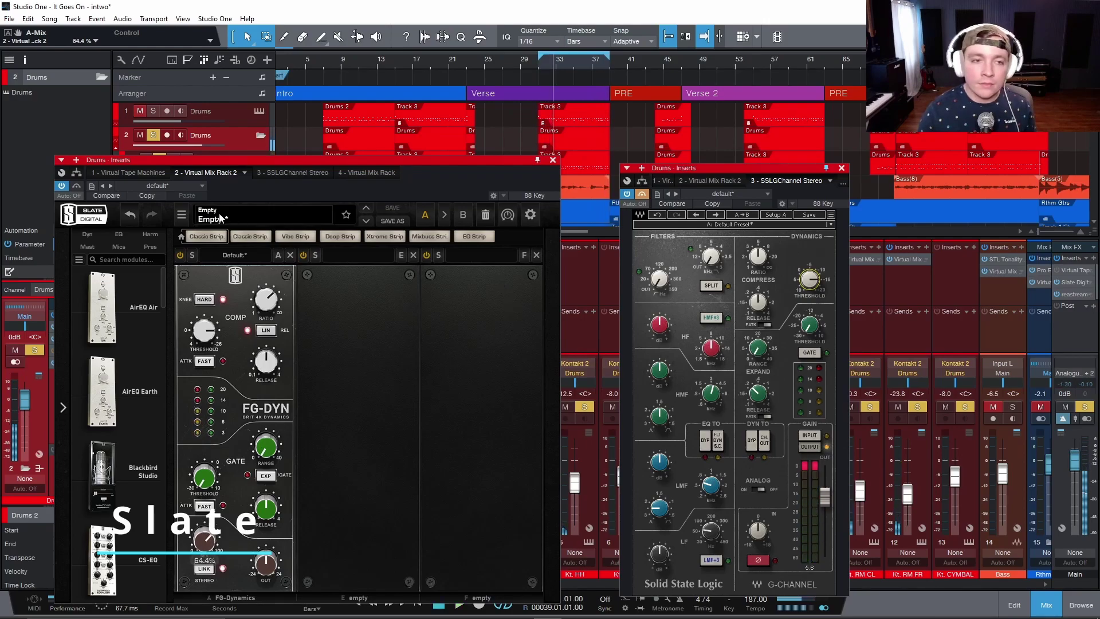
Bypass Slate, then set the SSL threshold to about -13.6 dB and release to 0.29
click(74, 188)
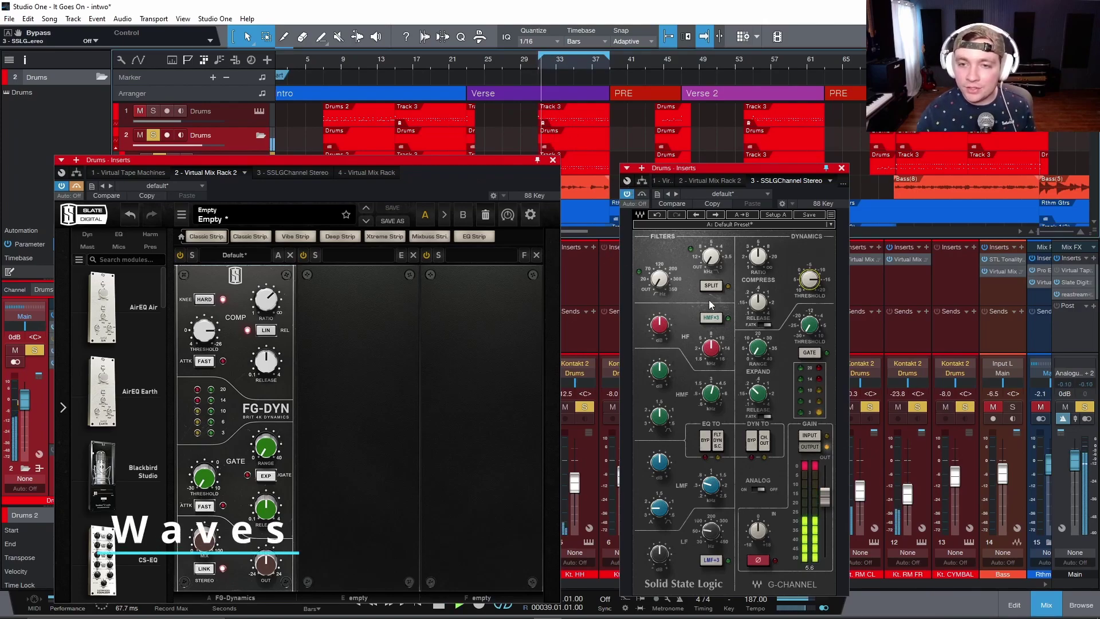
mouse_move(810, 279)
drag(810, 279, 809, 276)
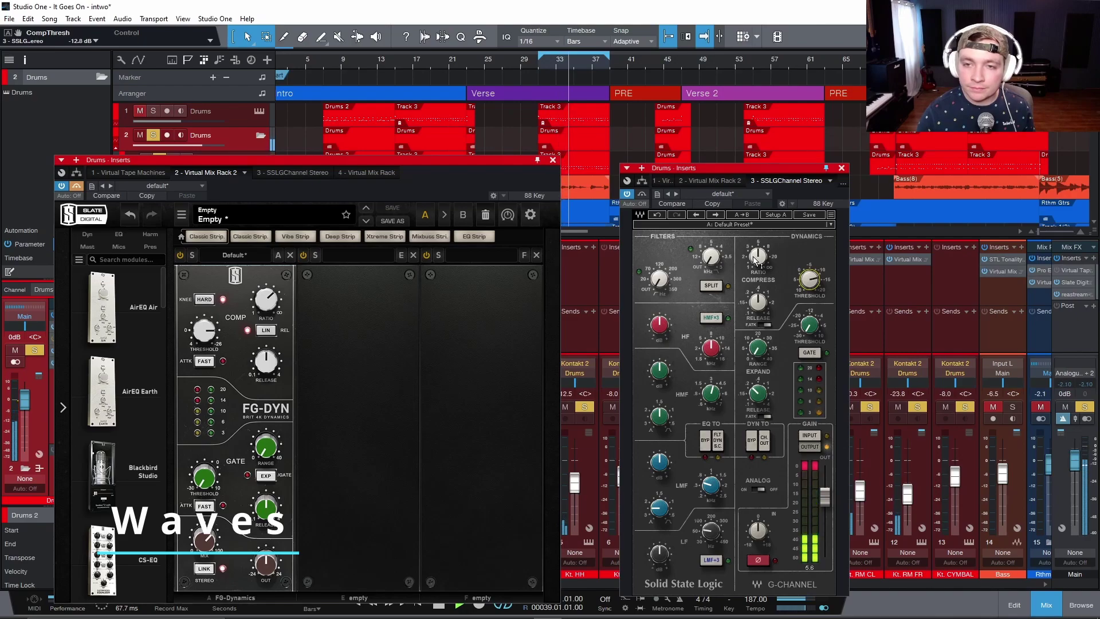
mouse_move(759, 273)
mouse_move(758, 302)
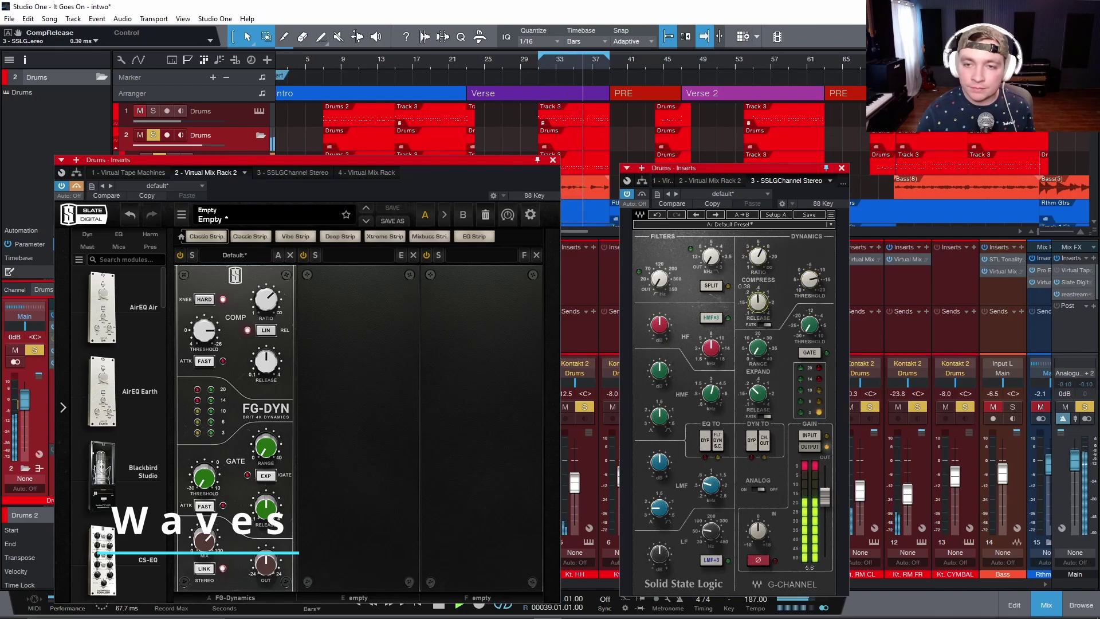
drag(758, 302, 757, 305)
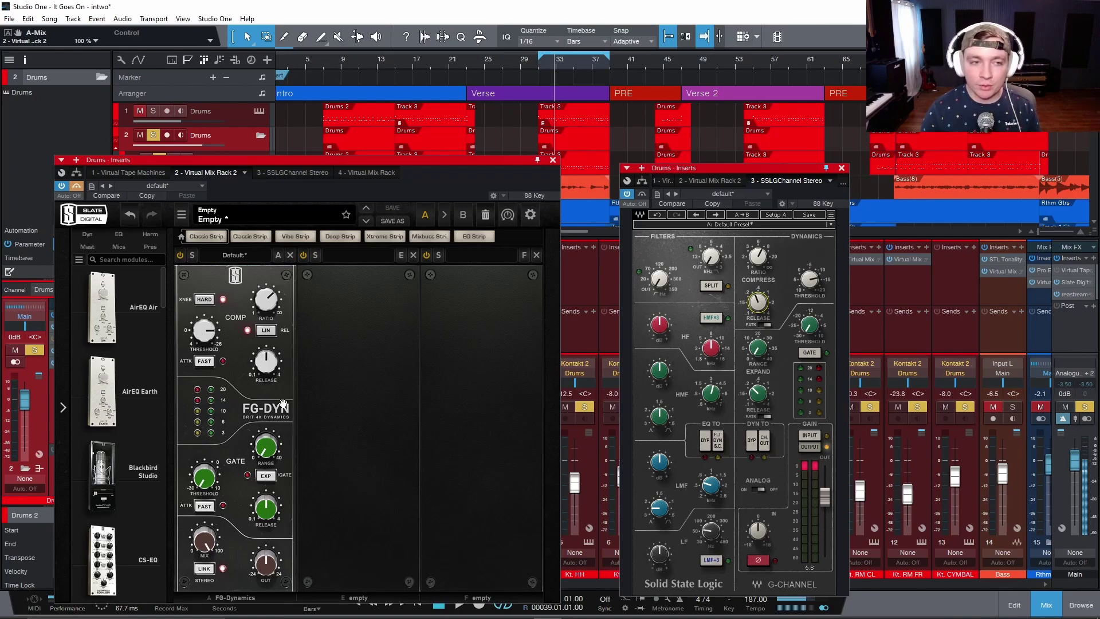
Add the FG-S EQ module to the Slate rack's second slot, after FG-Dynamics
click(119, 234)
drag(103, 558, 238, 350)
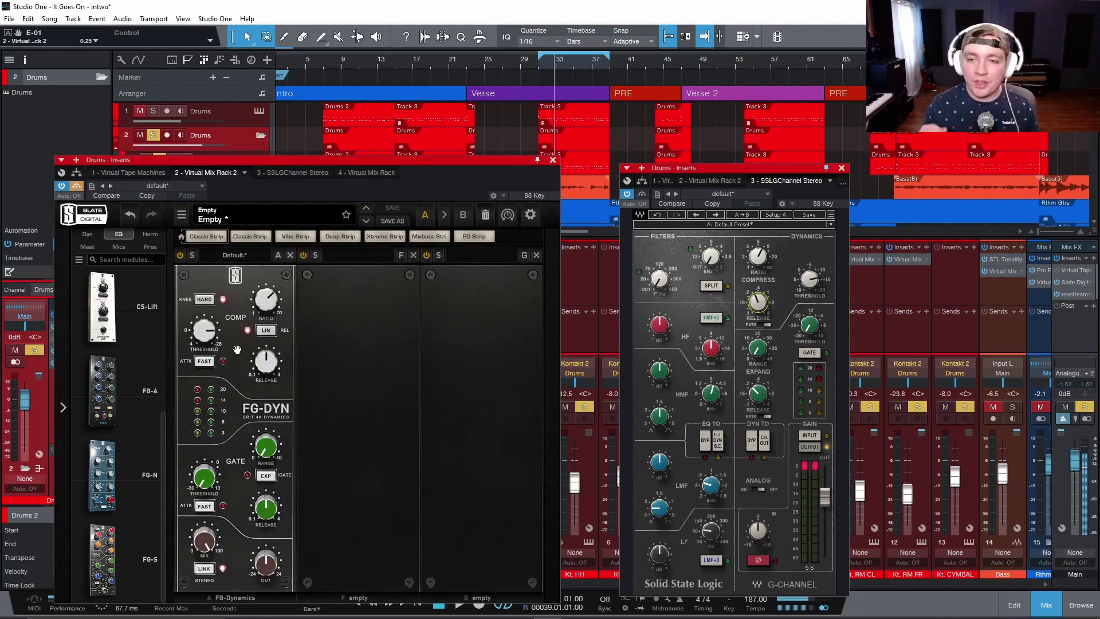